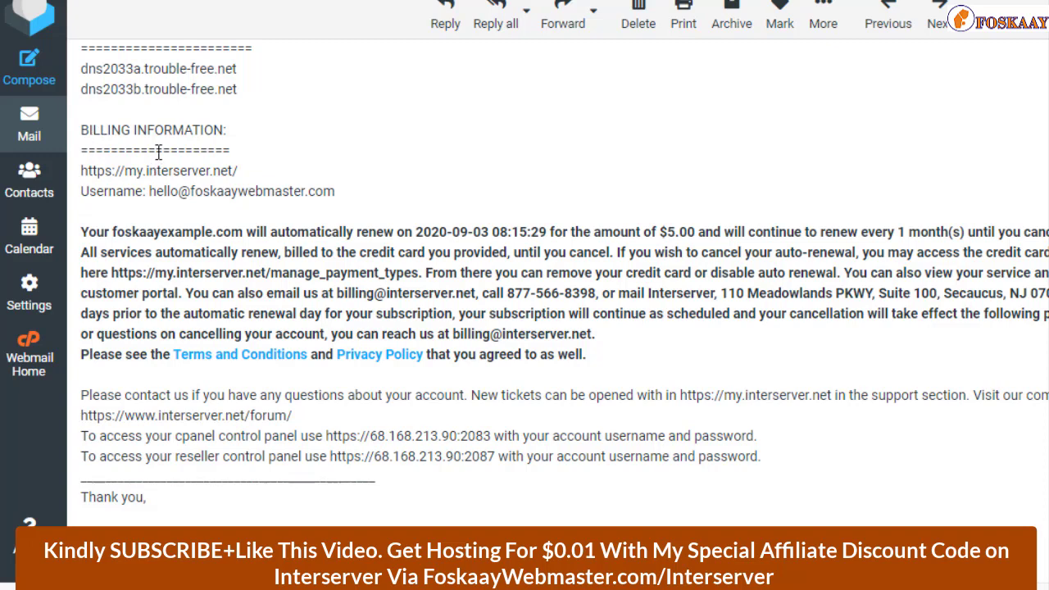
# - Review the cPanel login details in the hosting welcome email, and examine the tool sections on the cPanel home page
pyautogui.scroll(3, 172, 148)
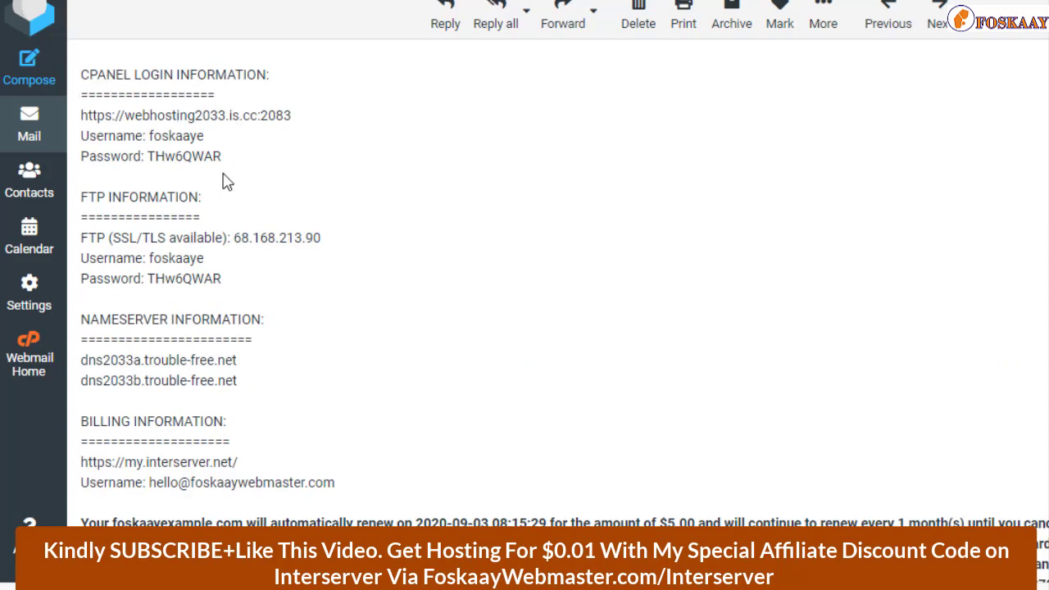
pyautogui.scroll(-1, 228, 181)
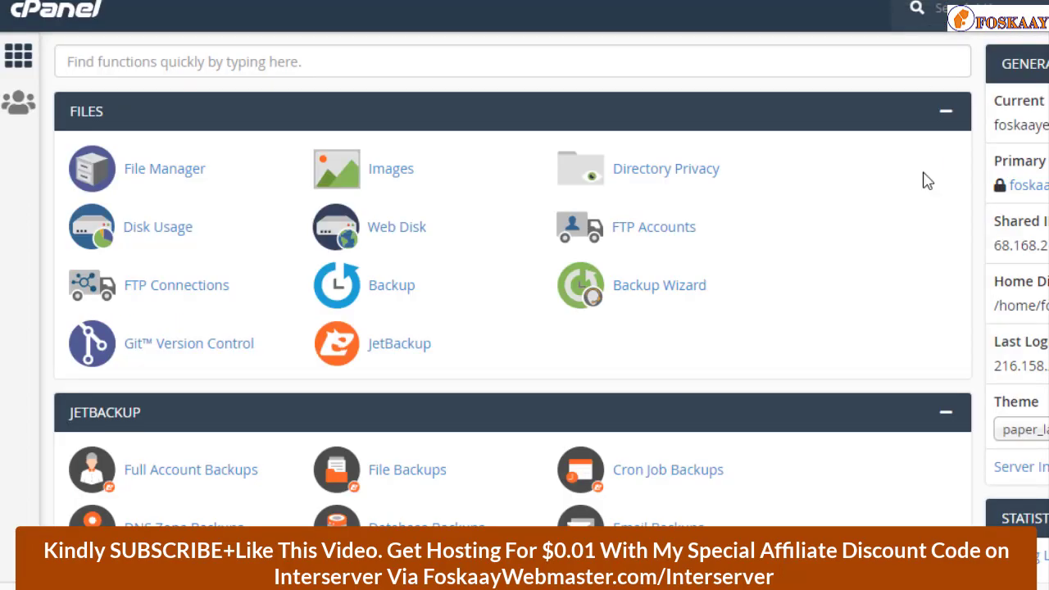
pyautogui.scroll(-5, 922, 205)
pyautogui.scroll(-7, 922, 205)
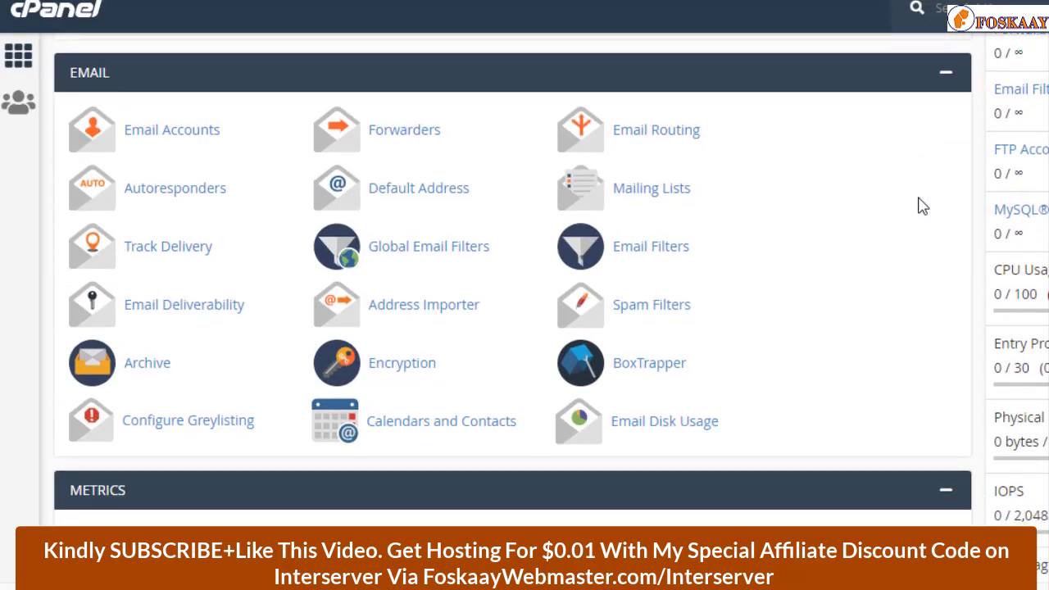
pyautogui.scroll(-10, 922, 205)
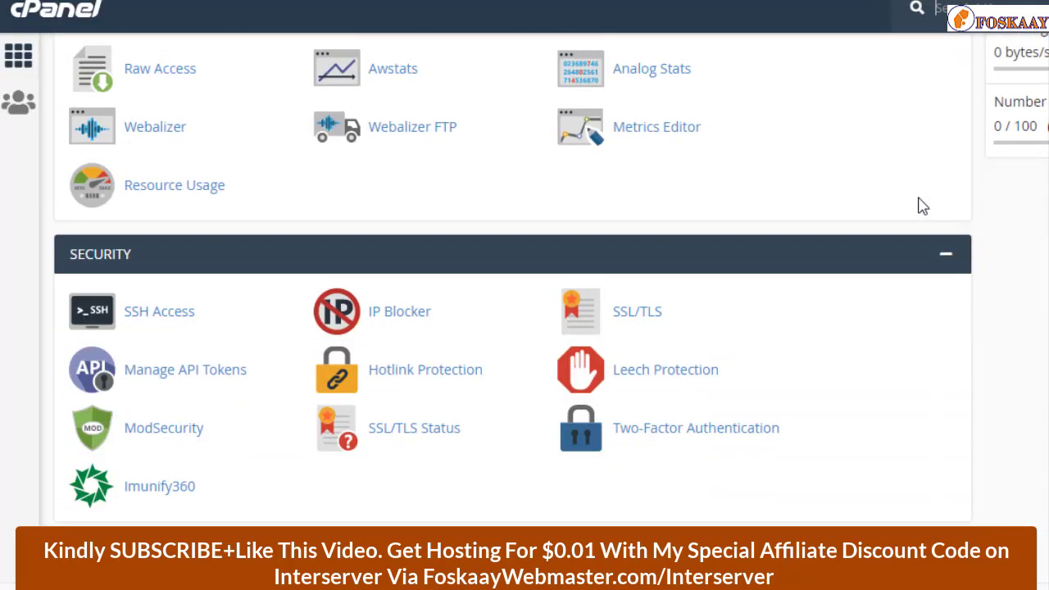
pyautogui.scroll(1, 922, 204)
pyautogui.scroll(-7, 921, 205)
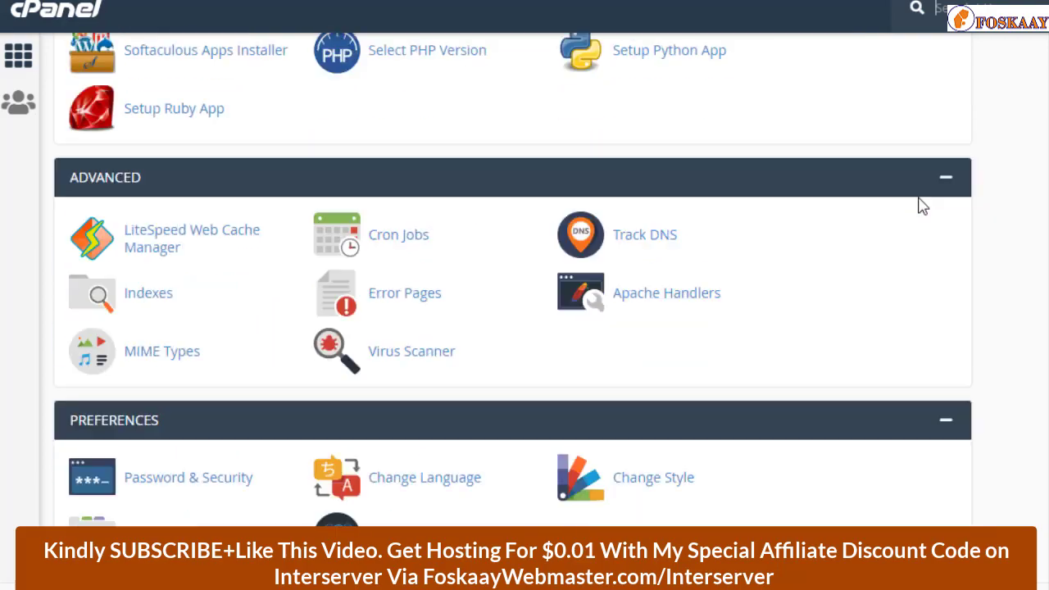
pyautogui.scroll(-4, 922, 204)
pyautogui.scroll(1, 921, 204)
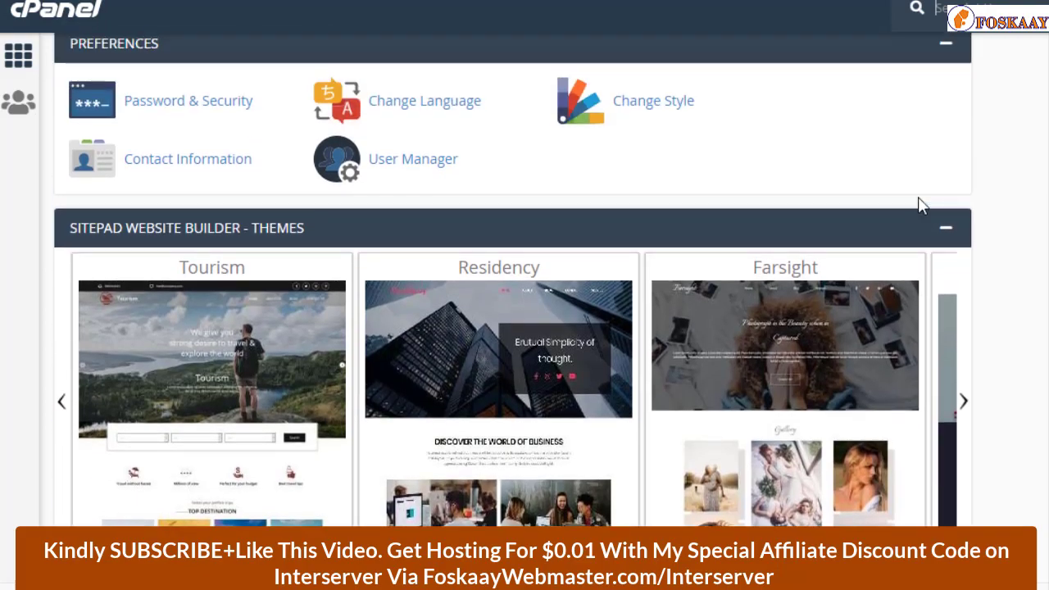
pyautogui.scroll(10, 921, 205)
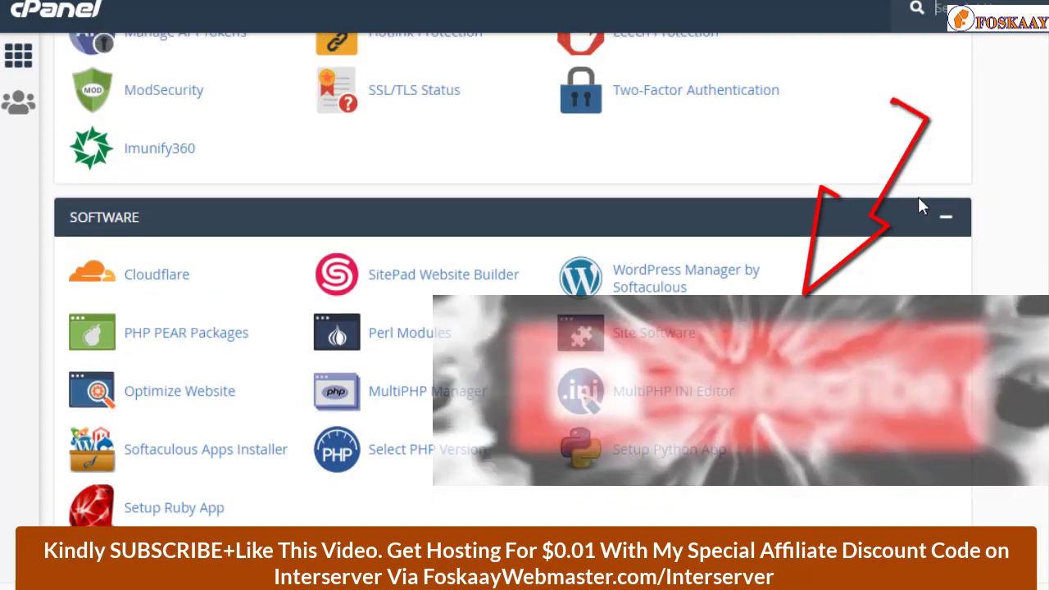
pyautogui.scroll(5, 922, 205)
pyautogui.scroll(-1, 922, 205)
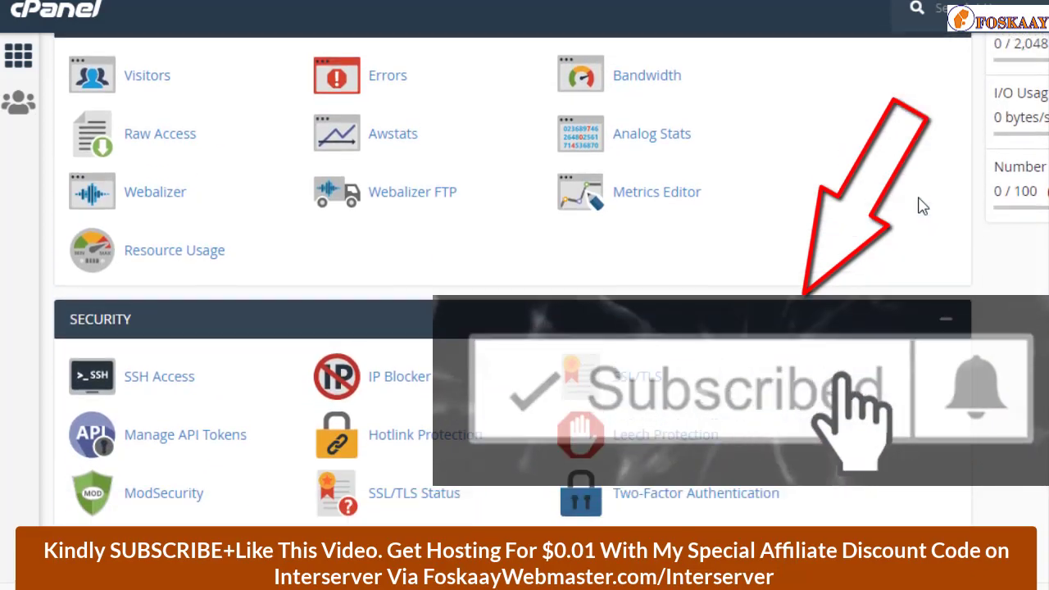
pyautogui.scroll(4, 922, 204)
pyautogui.scroll(10, 921, 204)
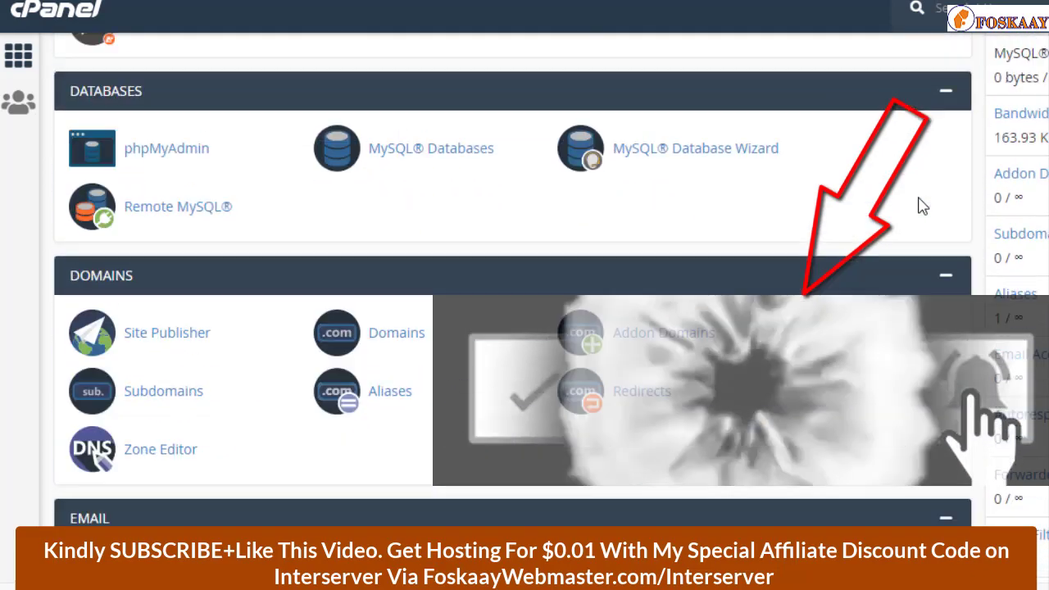
pyautogui.scroll(6, 922, 205)
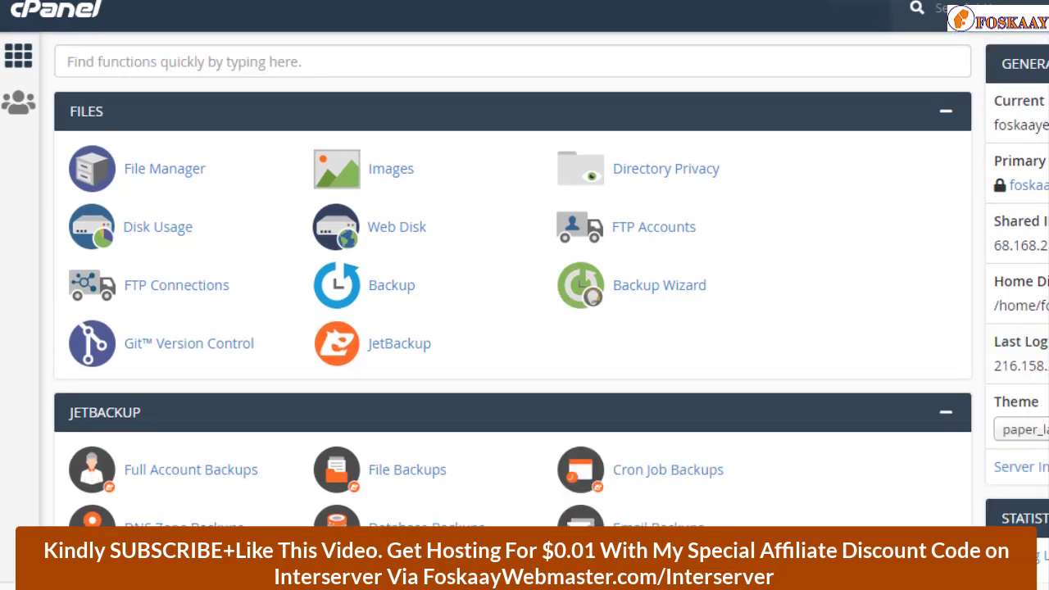
pyautogui.hotkey('ctrl', 'Tab')
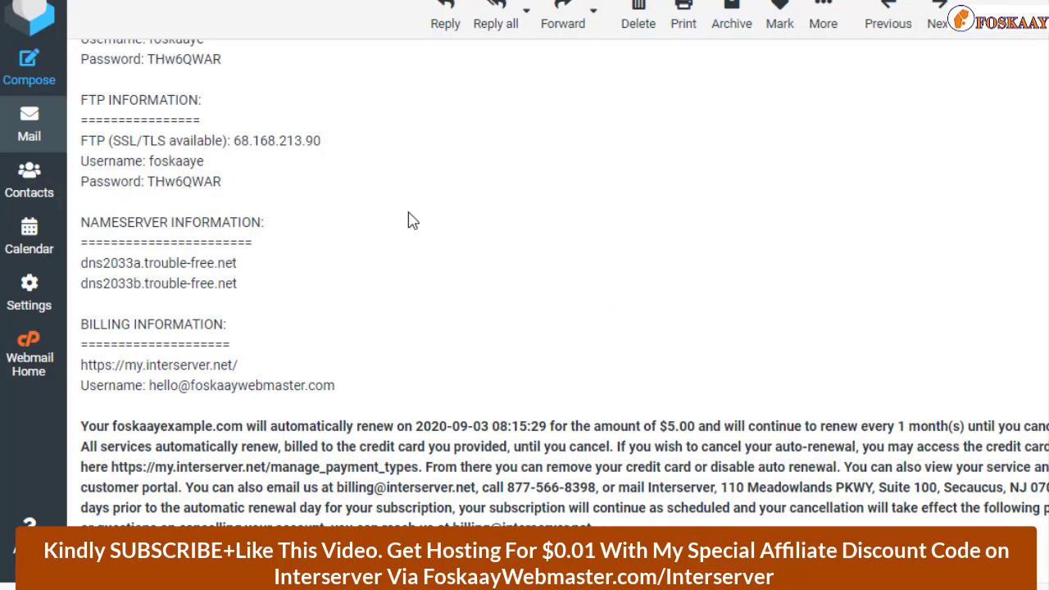
pyautogui.scroll(-3, 524, 221)
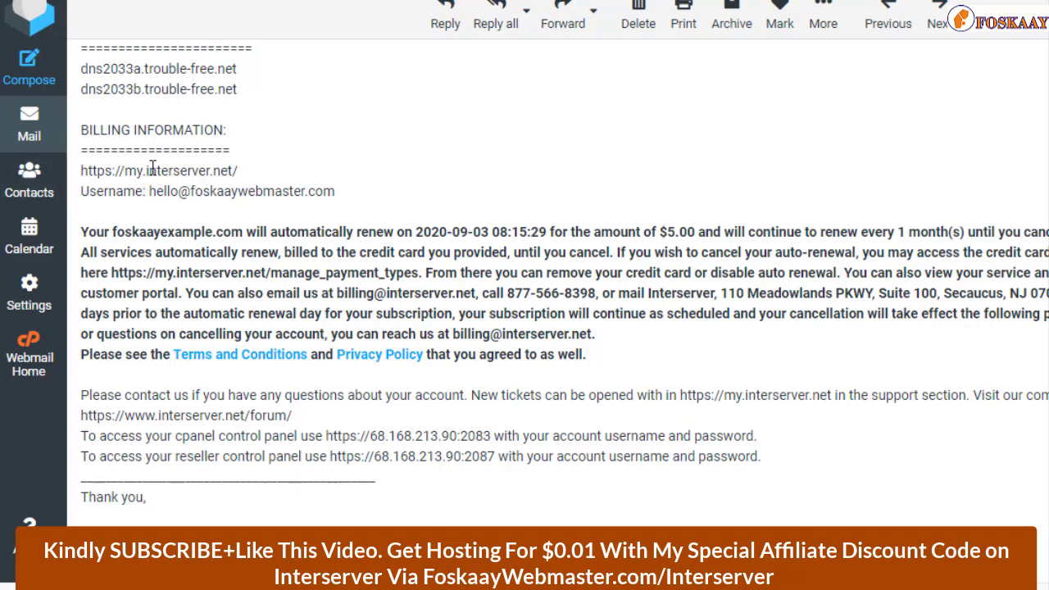
pyautogui.moveTo(82, 172); pyautogui.dragTo(257, 176)
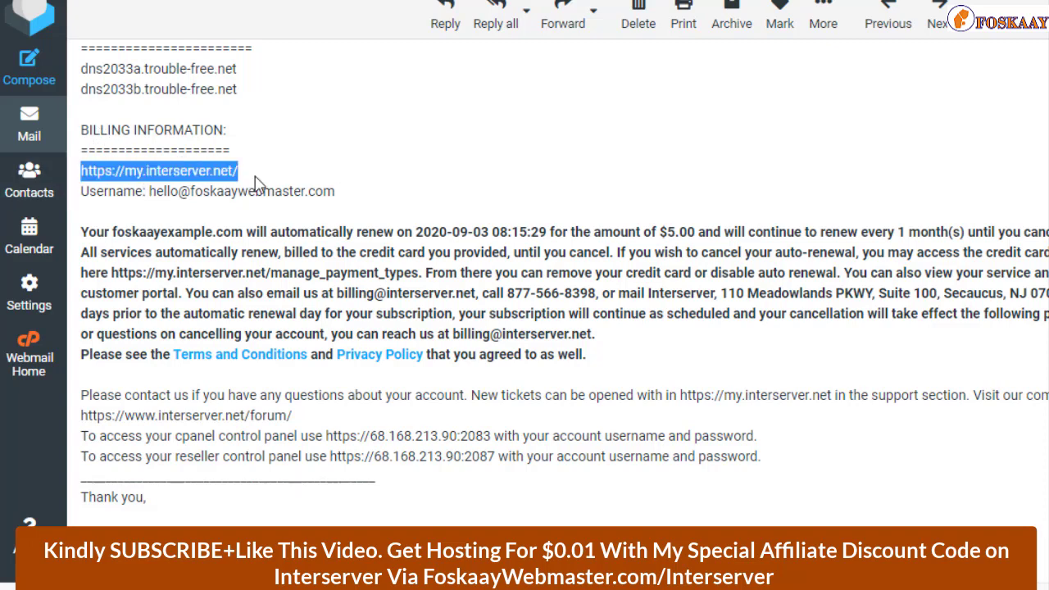
pyautogui.rightClick(219, 172)
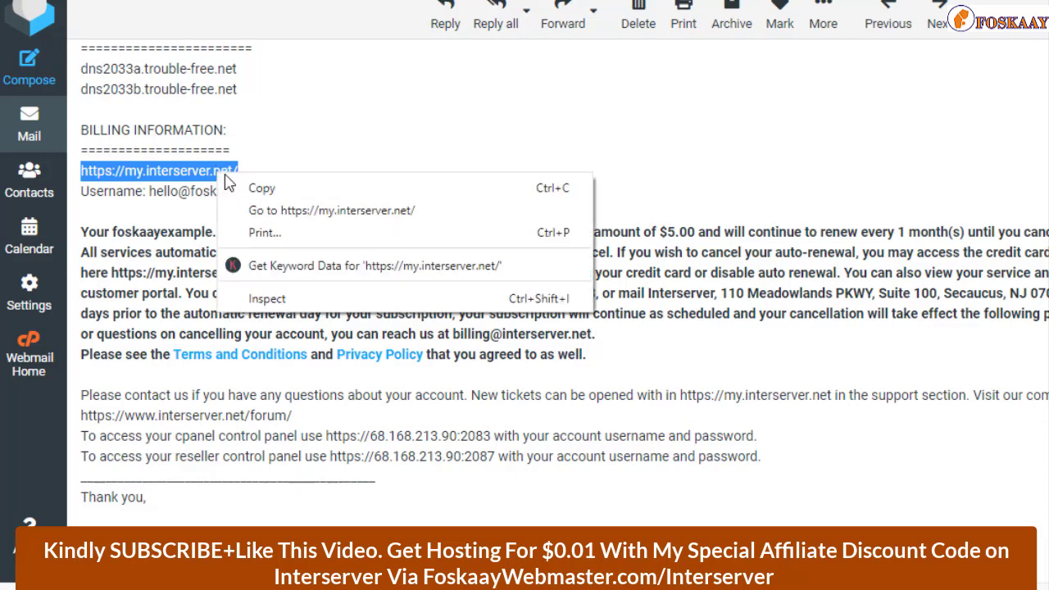
pyautogui.click(281, 211)
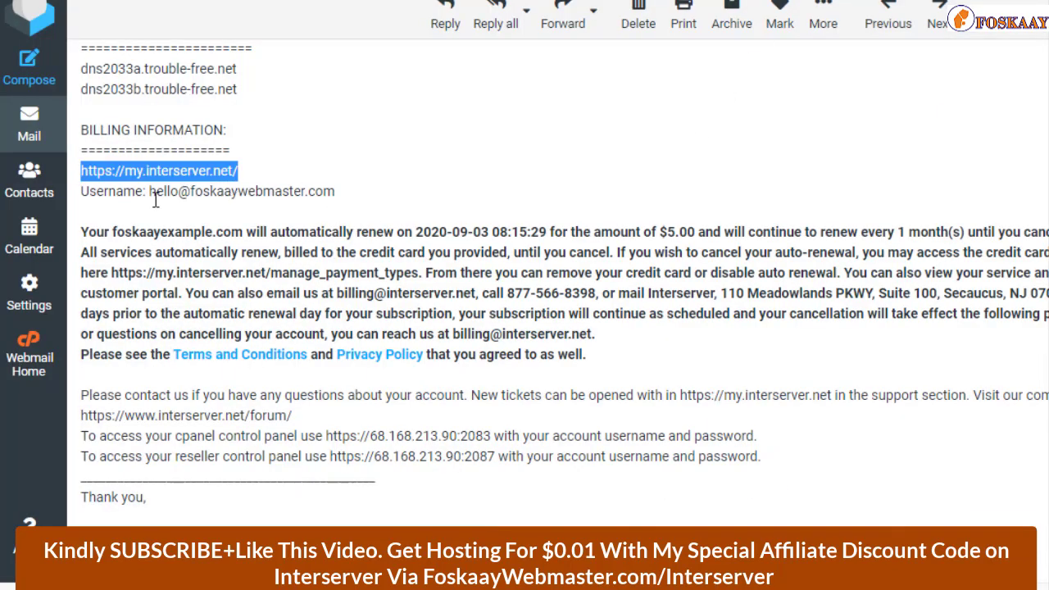
pyautogui.moveTo(149, 192); pyautogui.dragTo(328, 195)
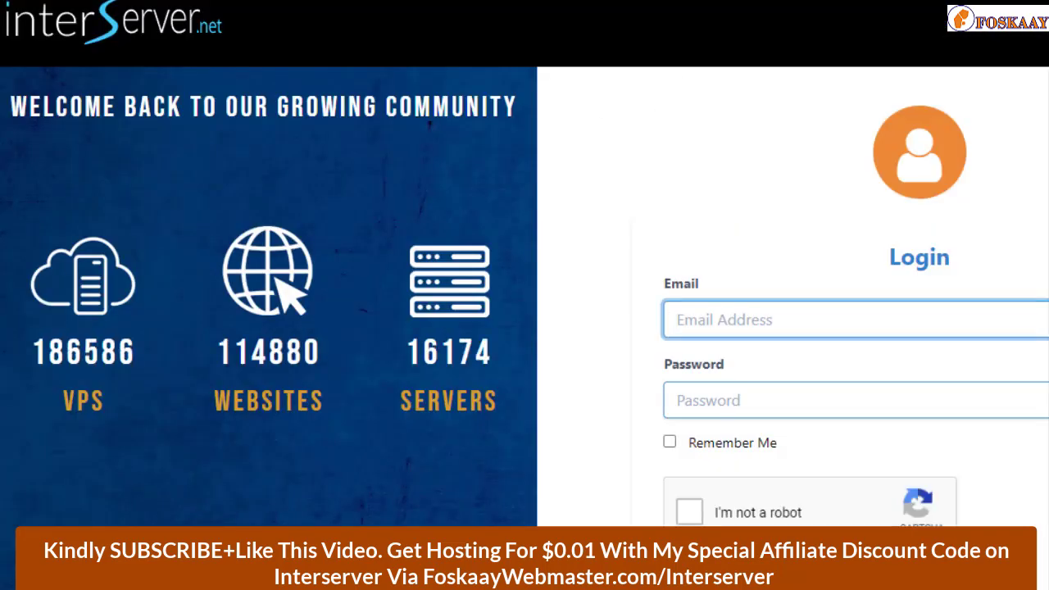
pyautogui.hotkey('ctrl', 'v')
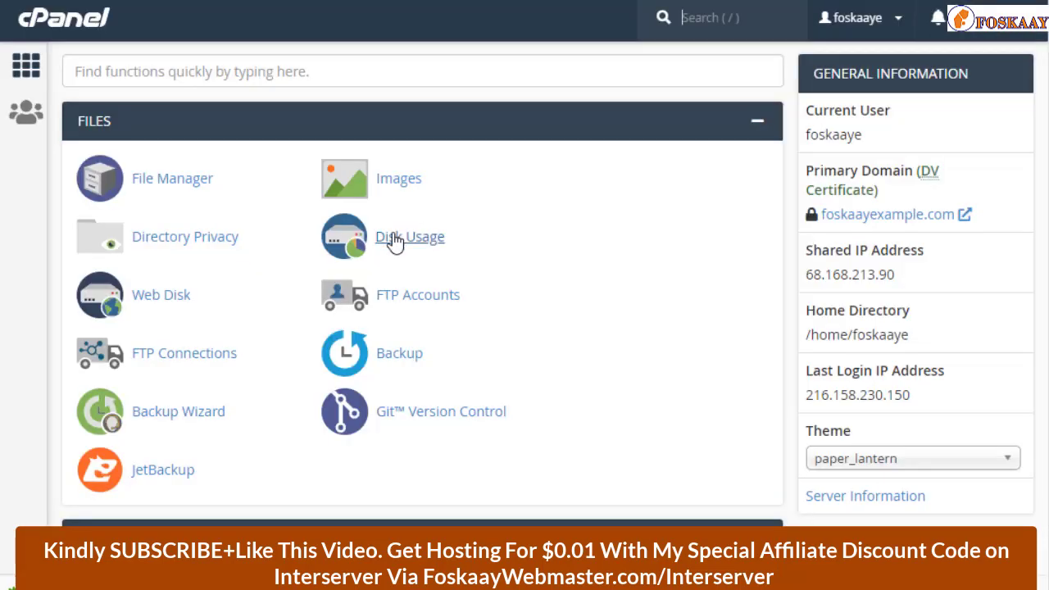
pyautogui.scroll(-6, 616, 375)
pyautogui.scroll(6, 615, 377)
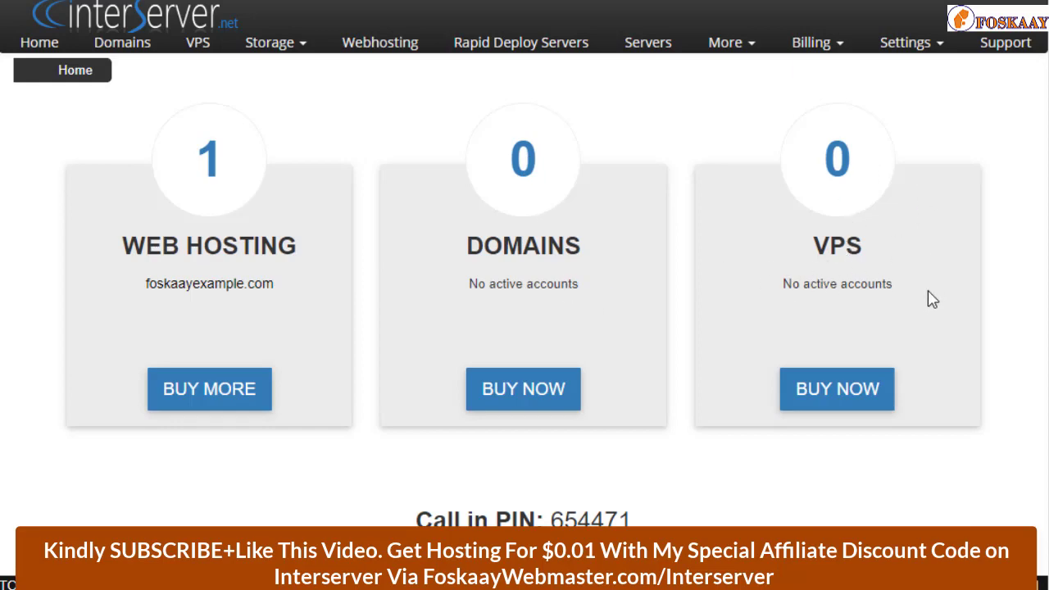
# - Examine the account dashboard, including the Web Hosting, Domains and VPS cards, the hosting special and the affiliate section
pyautogui.scroll(-3, 932, 297)
pyautogui.scroll(3, 934, 298)
pyautogui.scroll(-3, 934, 273)
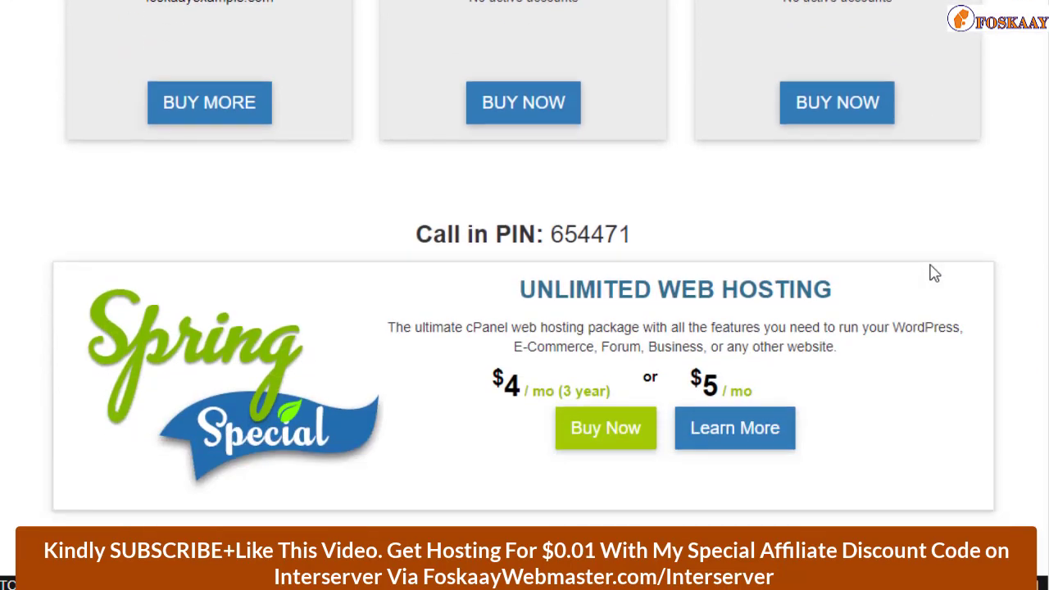
pyautogui.scroll(3, 934, 273)
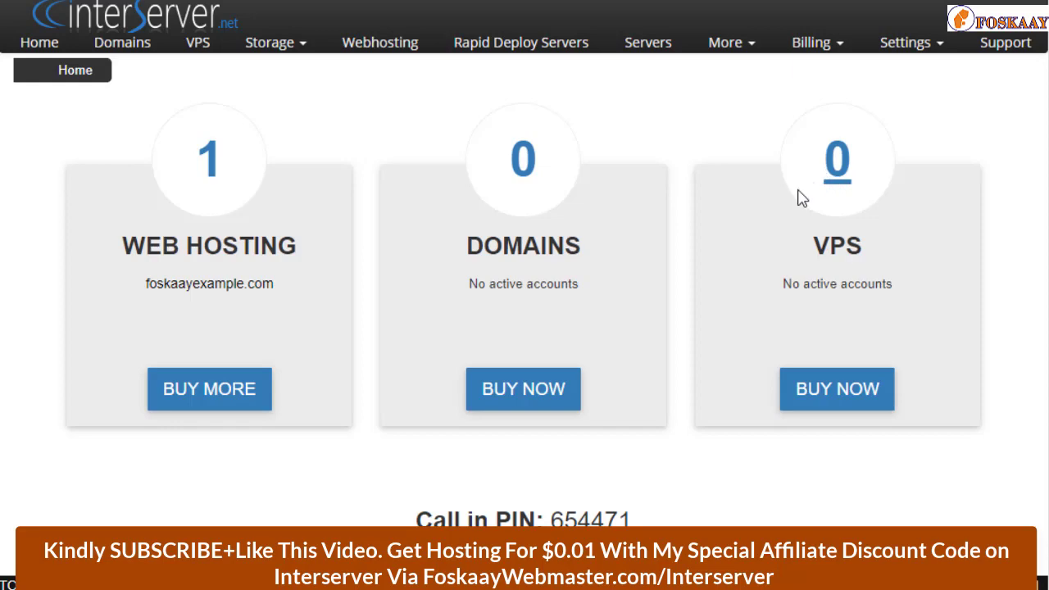
pyautogui.scroll(-5, 928, 338)
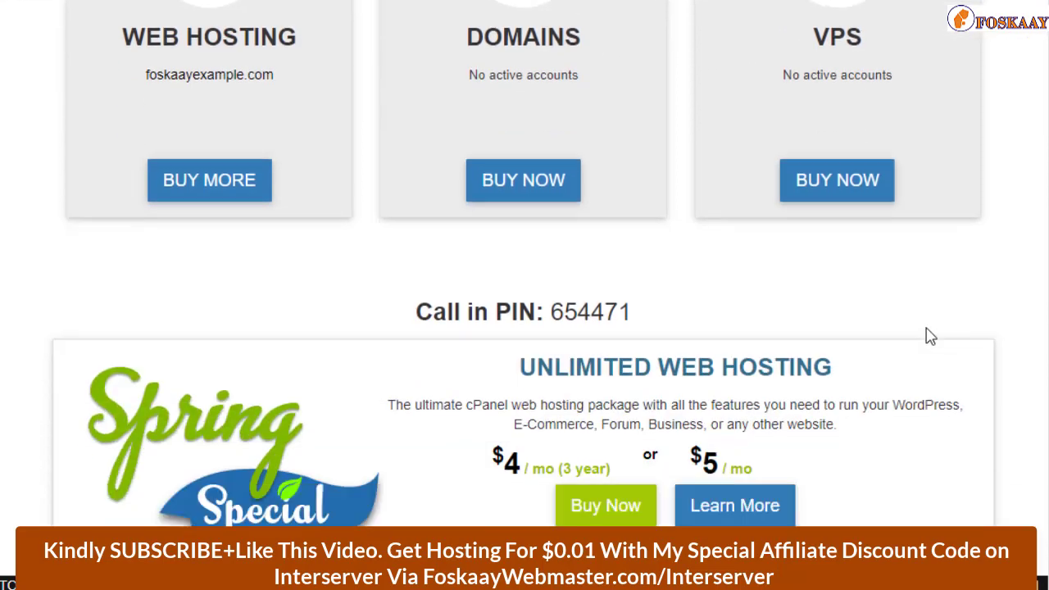
pyautogui.scroll(-1, 930, 337)
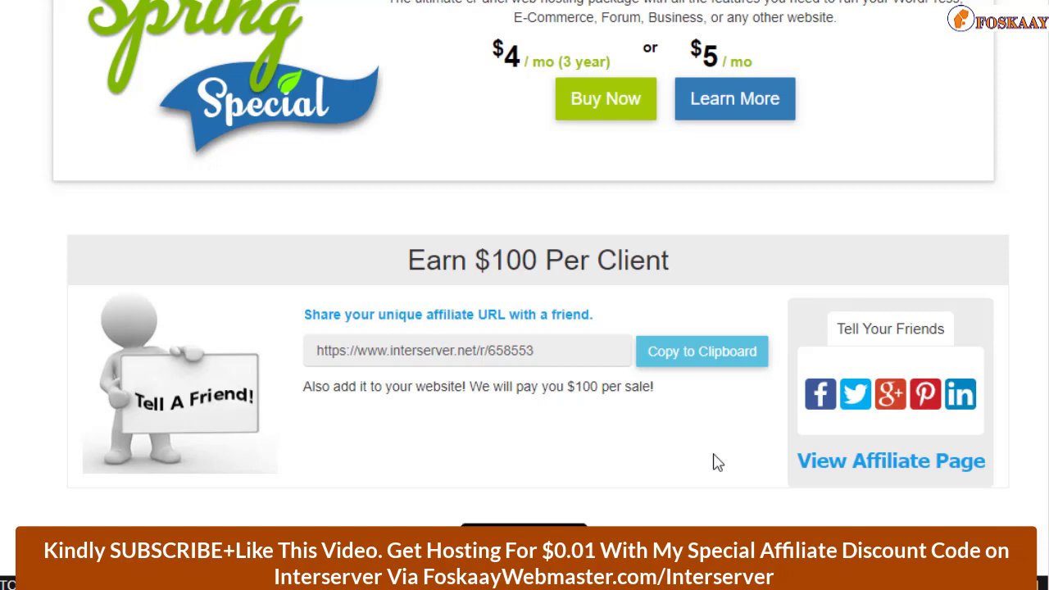
pyautogui.scroll(7, 712, 463)
pyautogui.scroll(-1, 714, 461)
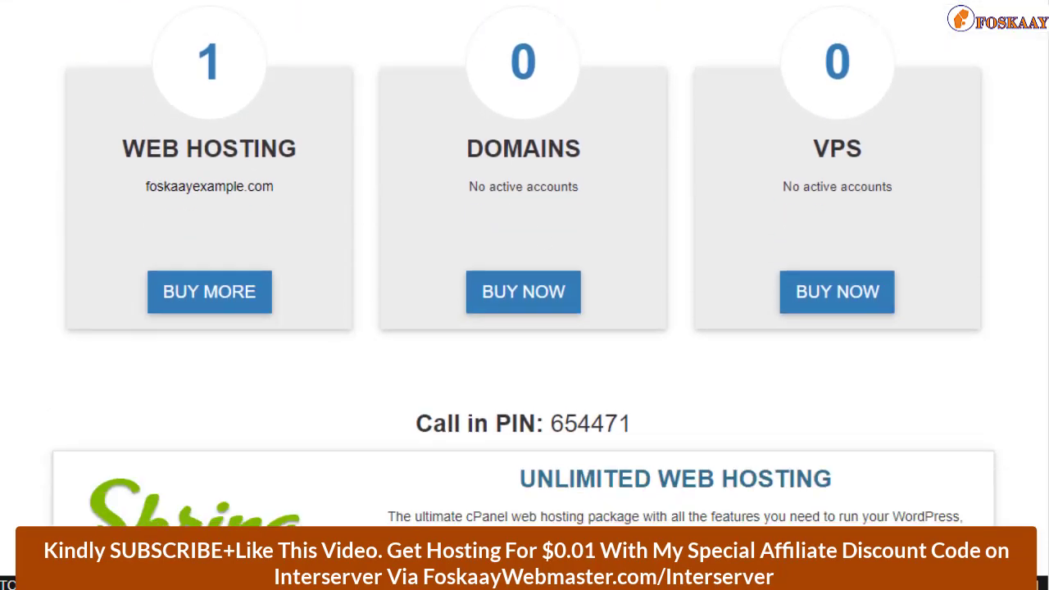
pyautogui.scroll(1, 756, 253)
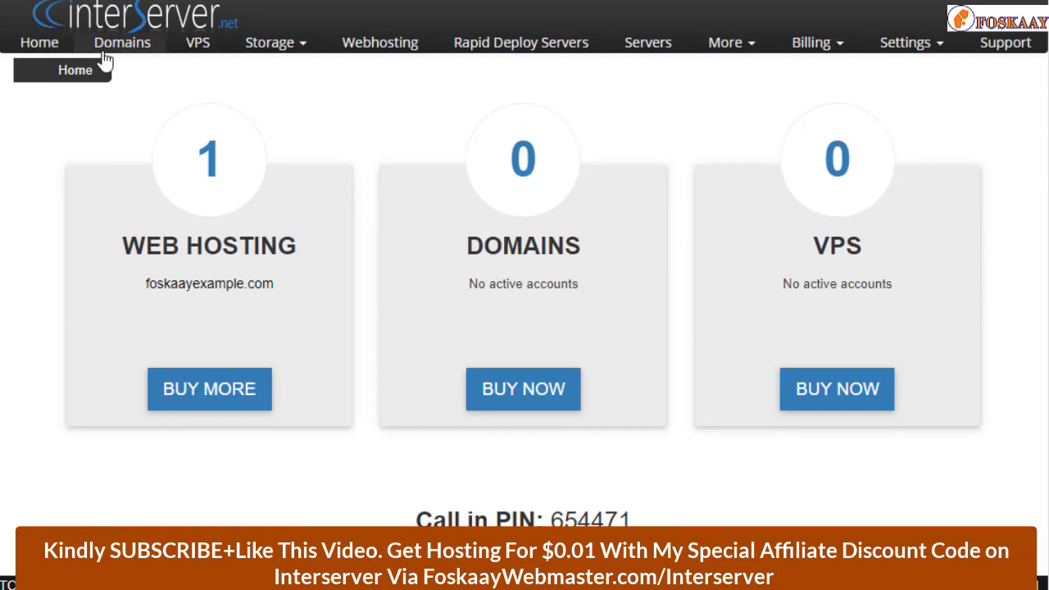
# - Look over the additional services and billing options, and open the Credit Cards payment method page
pyautogui.moveTo(231, 49)
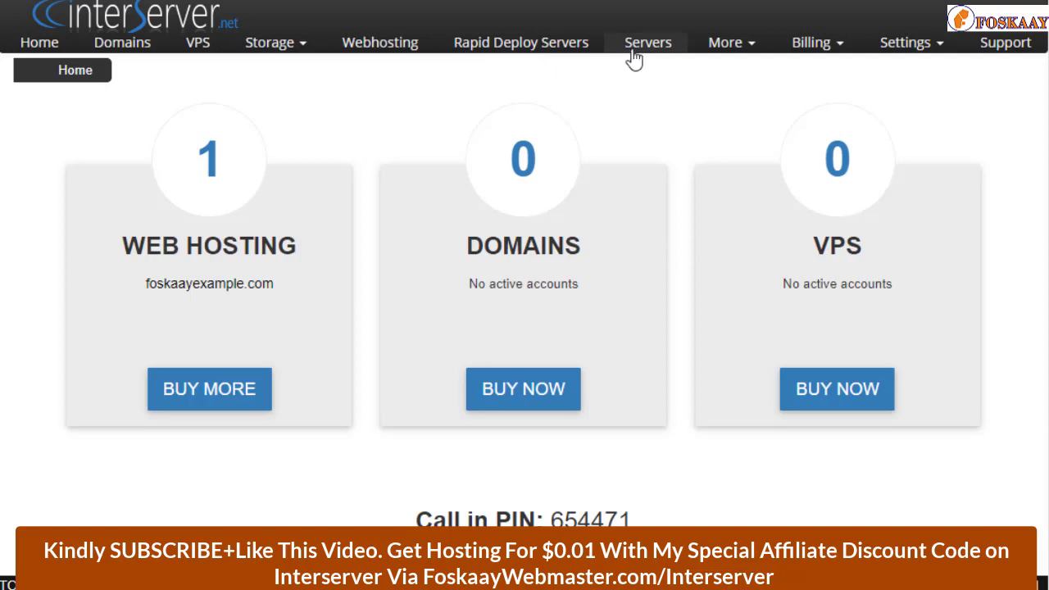
pyautogui.moveTo(733, 57)
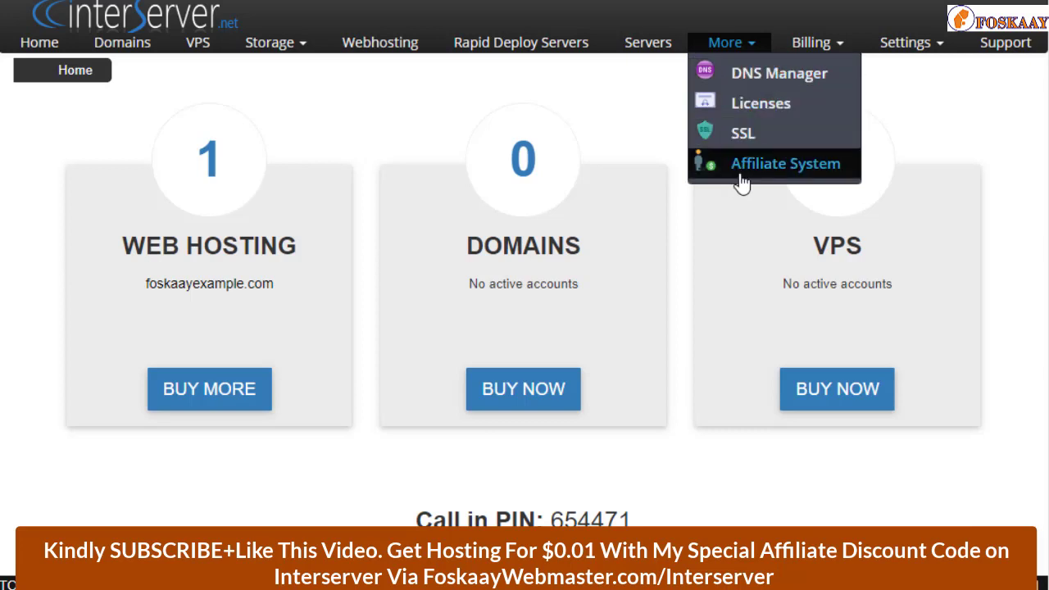
pyautogui.moveTo(822, 52)
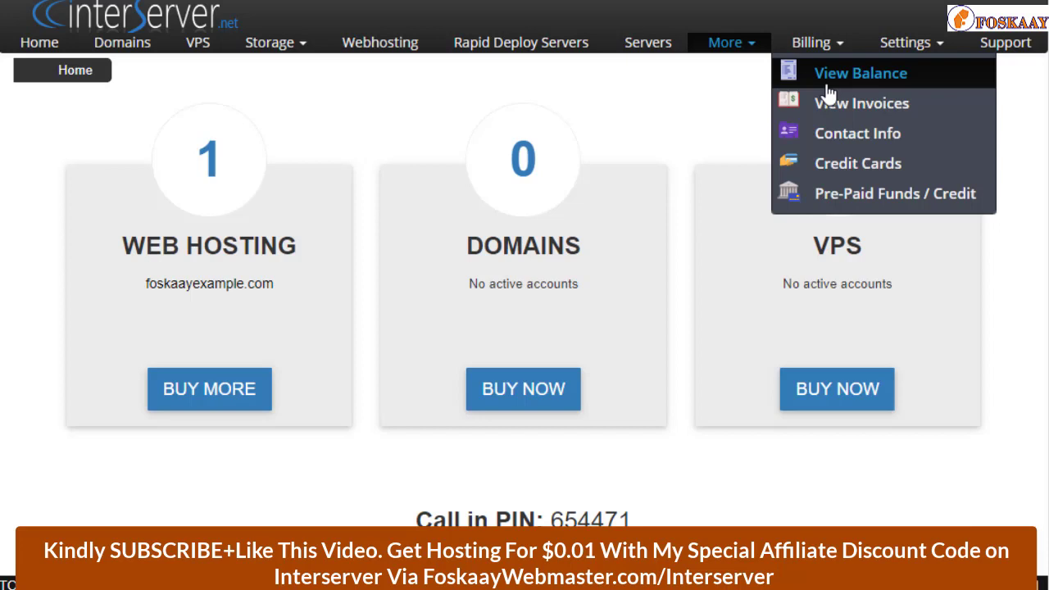
pyautogui.rightClick(856, 169)
pyautogui.click(876, 177)
pyautogui.click(877, 180)
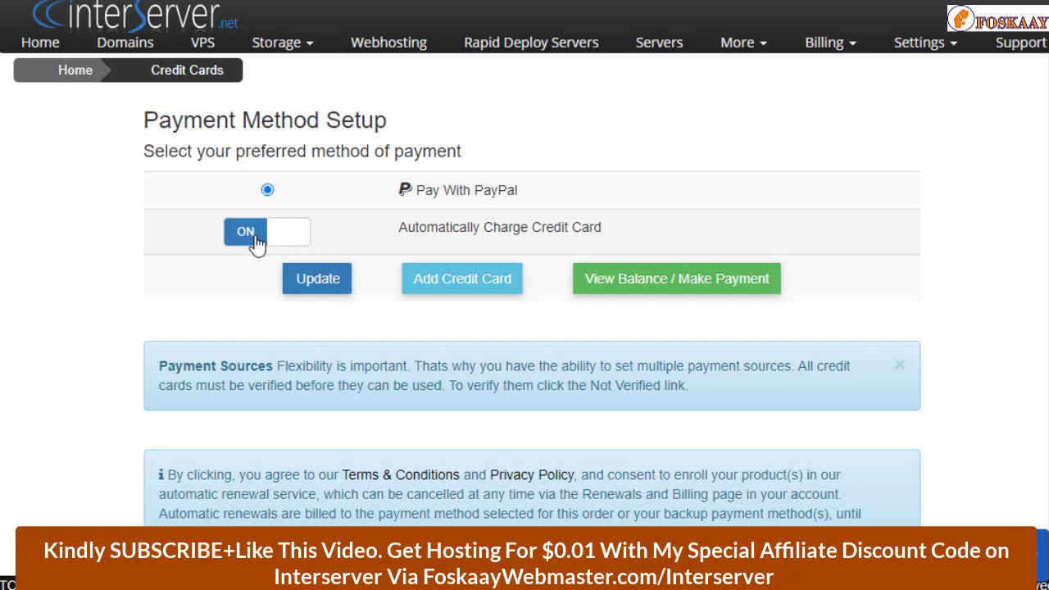
# - View the form for adding a new credit card and cancel it without entering card details
pyautogui.click(422, 294)
pyautogui.scroll(-2, 550, 323)
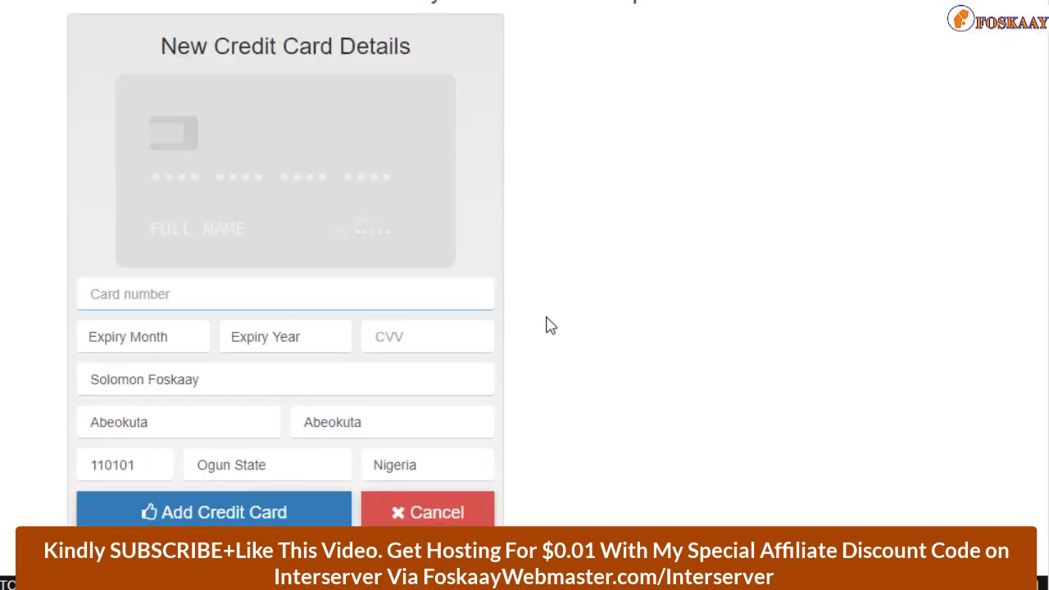
pyautogui.click(446, 521)
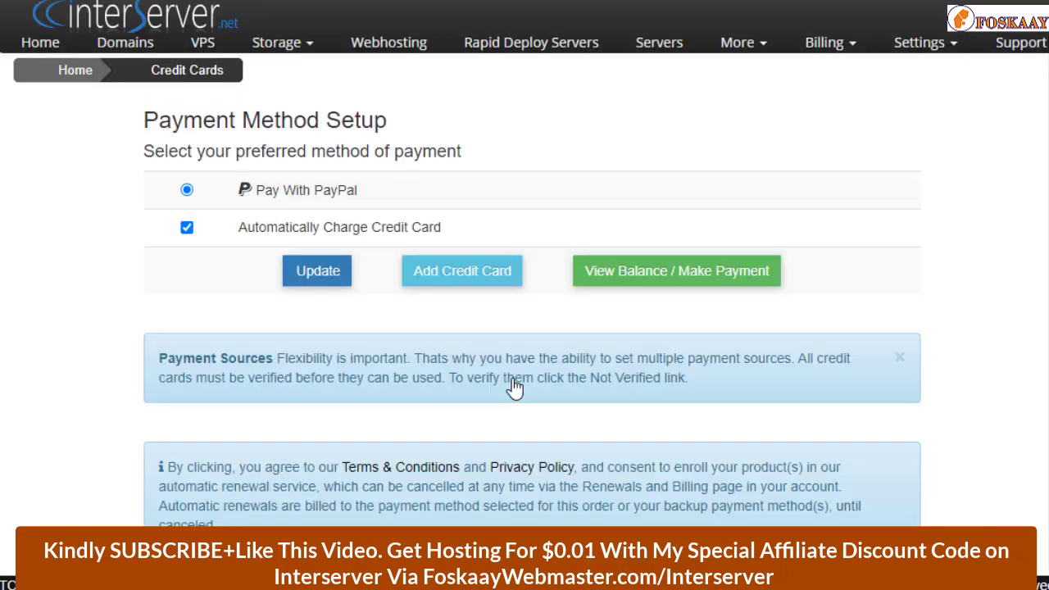
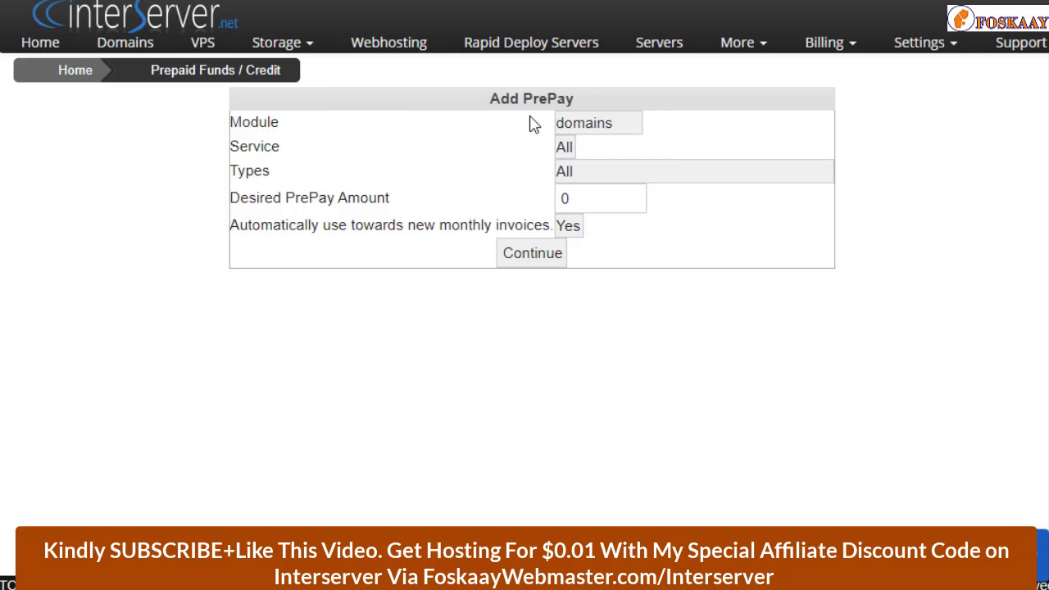
# - Set the prepay Module to webhosting and review the Service and Types choices, leaving both at All
pyautogui.click(614, 124)
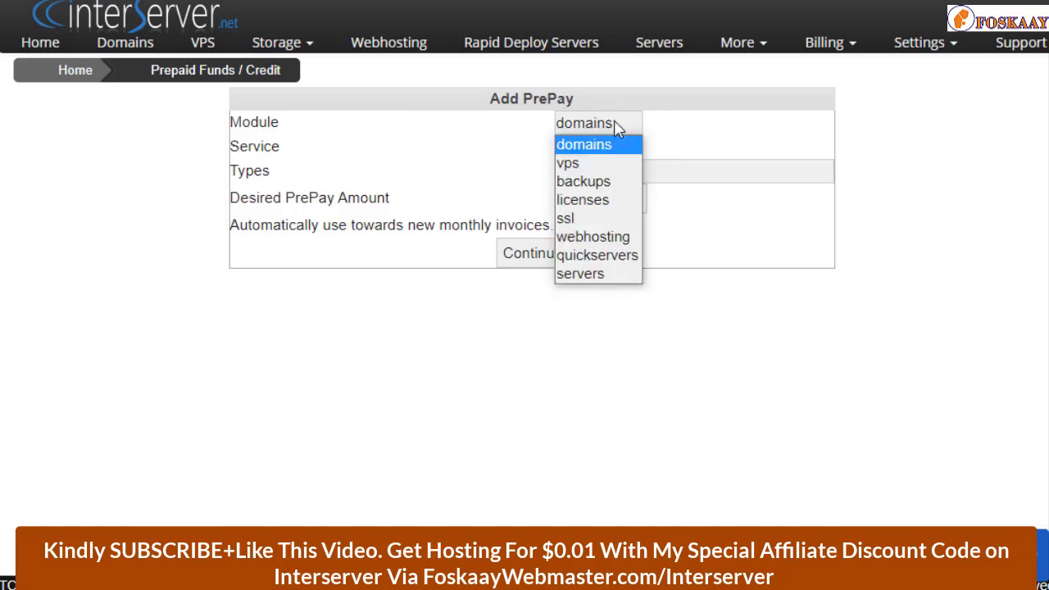
pyautogui.click(606, 241)
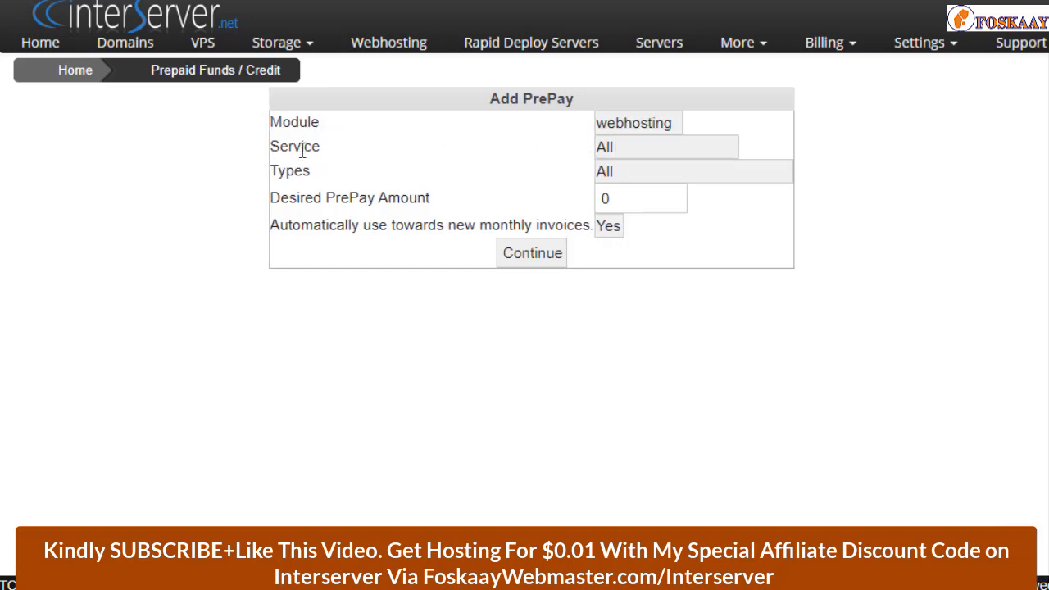
pyautogui.click(698, 156)
pyautogui.click(696, 156)
pyautogui.click(696, 156)
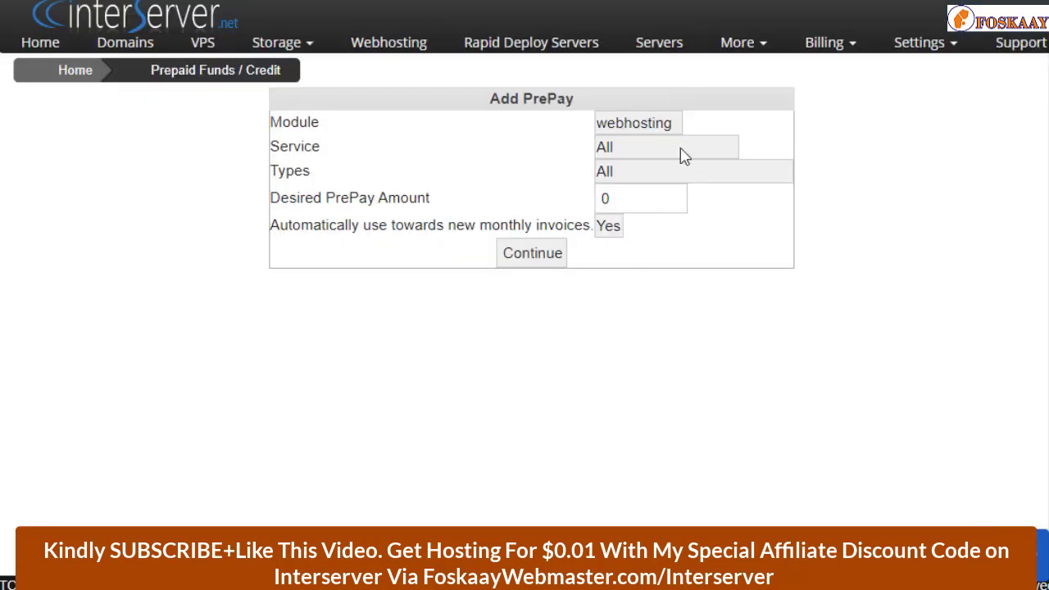
pyautogui.click(682, 155)
pyautogui.click(664, 148)
pyautogui.click(660, 148)
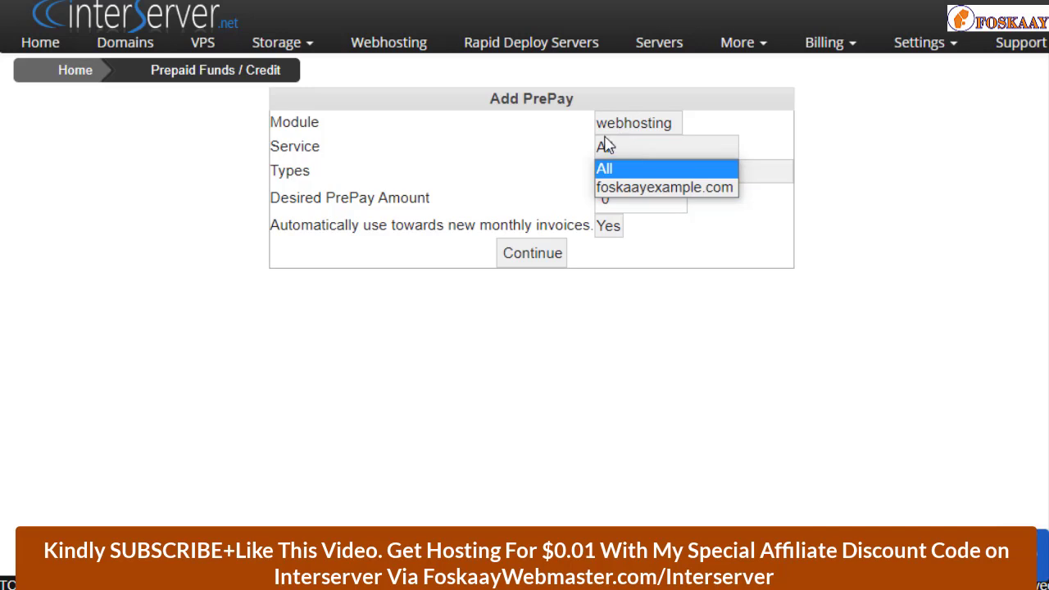
pyautogui.click(535, 156)
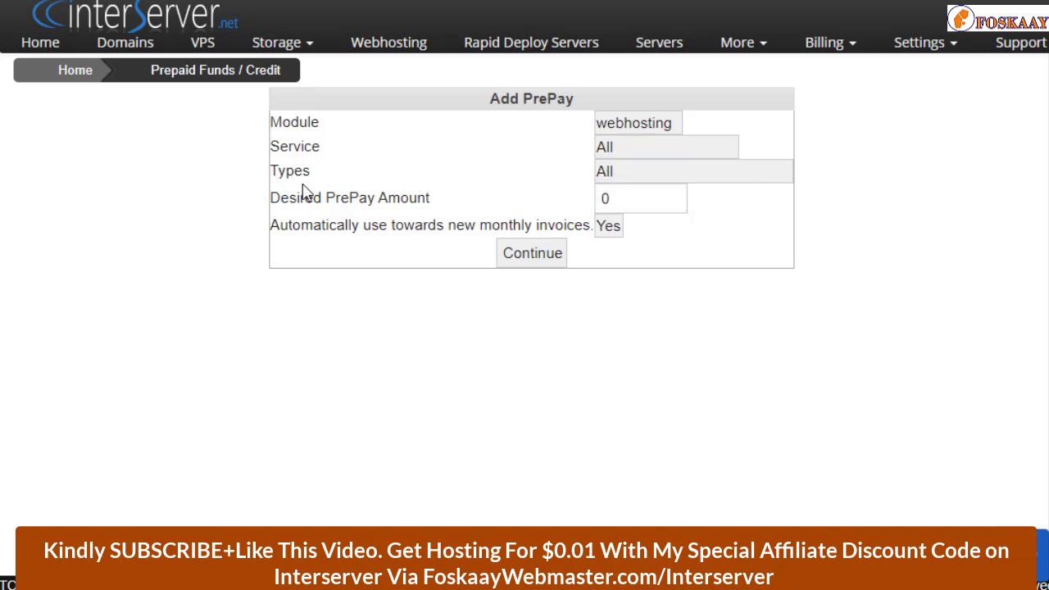
pyautogui.click(619, 177)
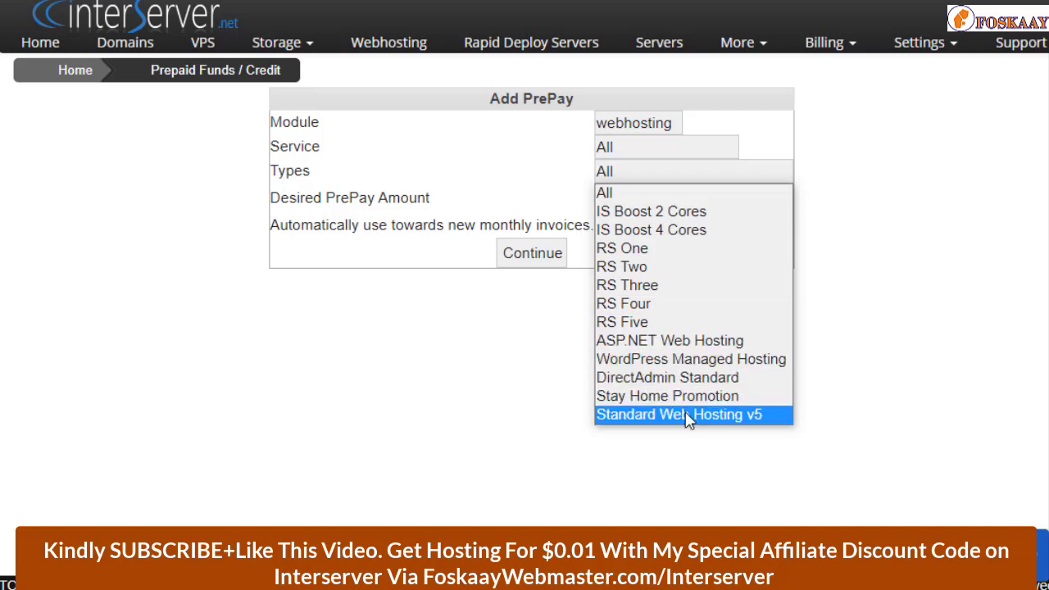
pyautogui.click(614, 172)
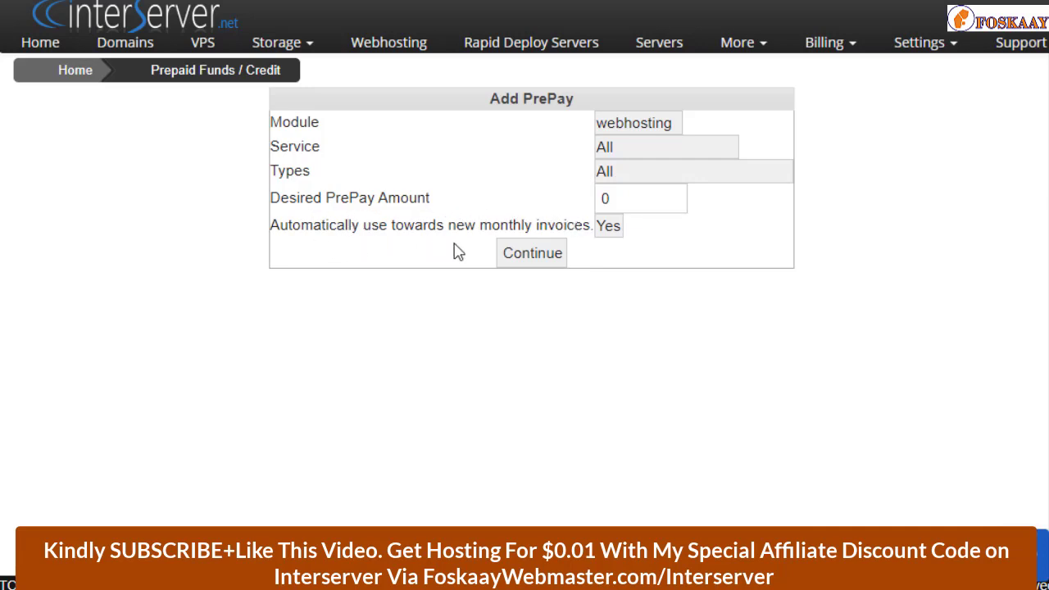
# - Try the No option for automatically using the prepay towards new monthly invoices and set it back to Yes
pyautogui.click(610, 231)
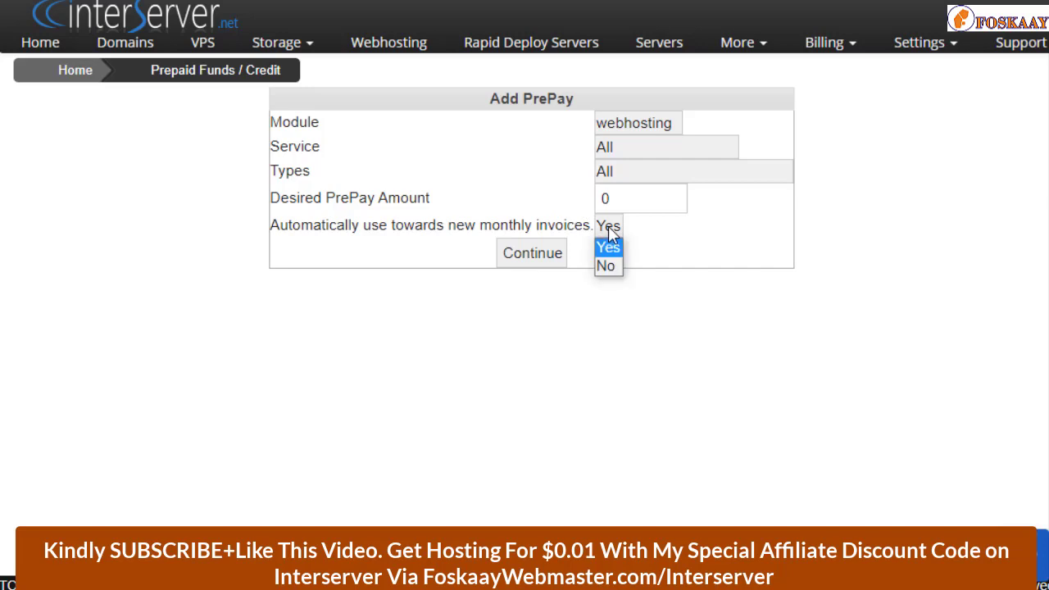
pyautogui.click(609, 268)
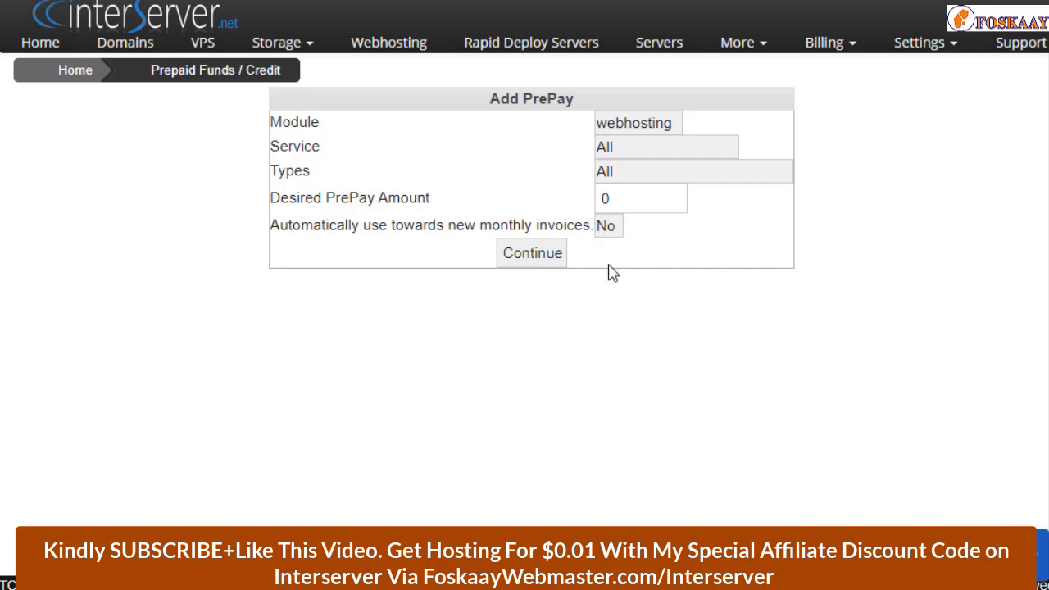
pyautogui.click(608, 229)
pyautogui.click(609, 248)
pyautogui.click(610, 229)
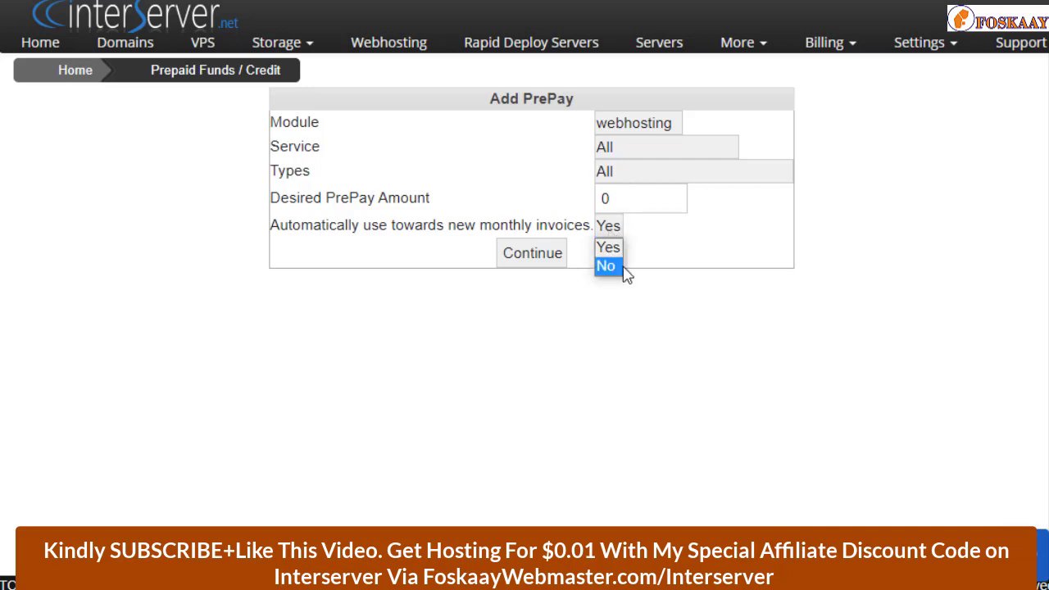
pyautogui.click(605, 270)
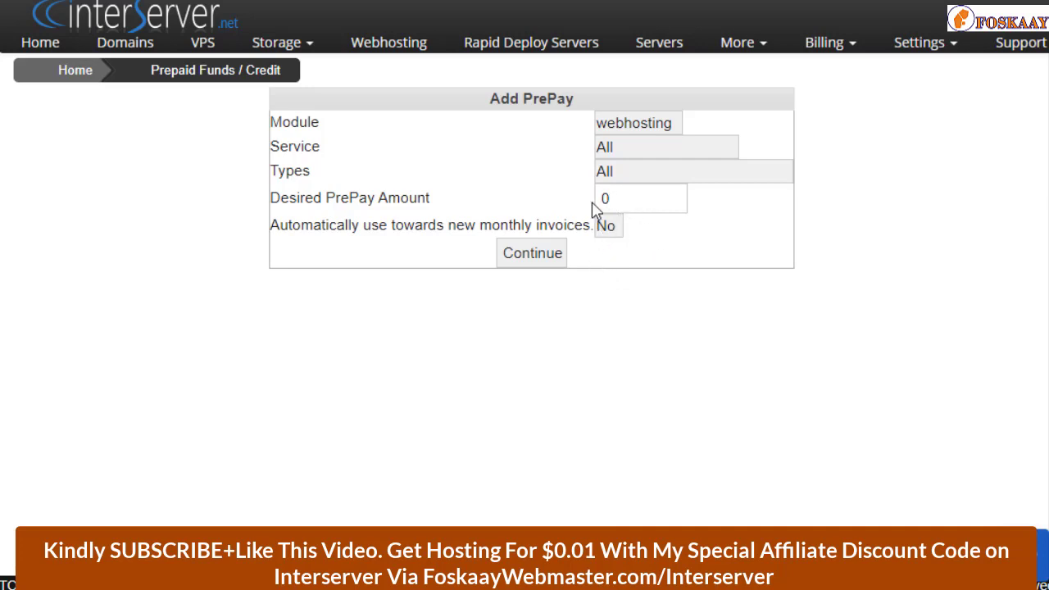
pyautogui.click(607, 230)
pyautogui.click(608, 246)
# - Set the Desired PrePay Amount to 10
pyautogui.moveTo(611, 198); pyautogui.dragTo(603, 197)
pyautogui.write('5')
pyautogui.press('BackSpace')
pyautogui.write('10')
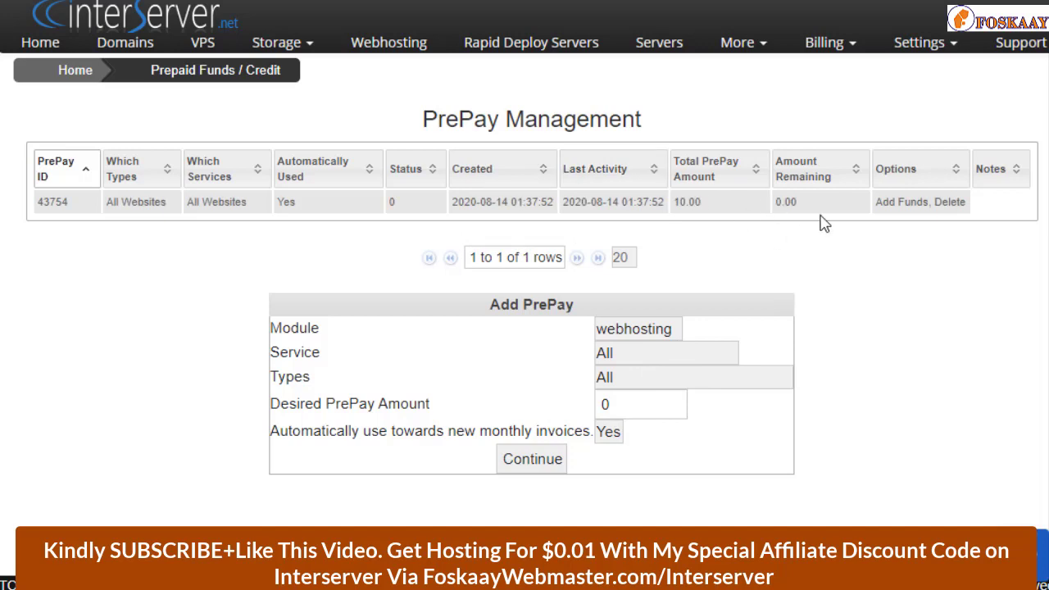
# - Open Add Funds for the webhosting prepay entry and view the order total at the PayPal checkout
pyautogui.click(905, 202)
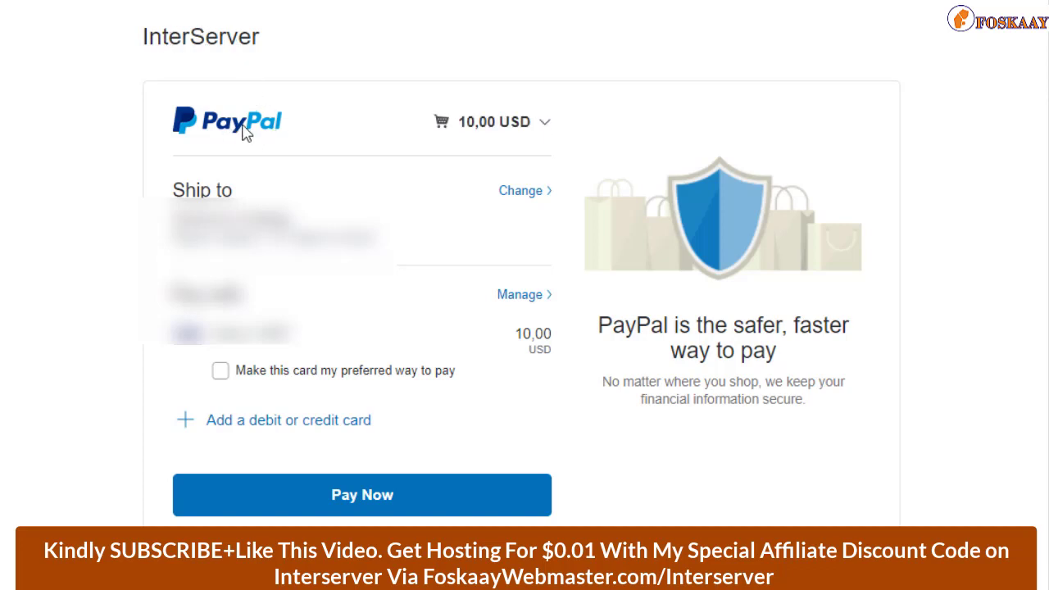
pyautogui.click(525, 129)
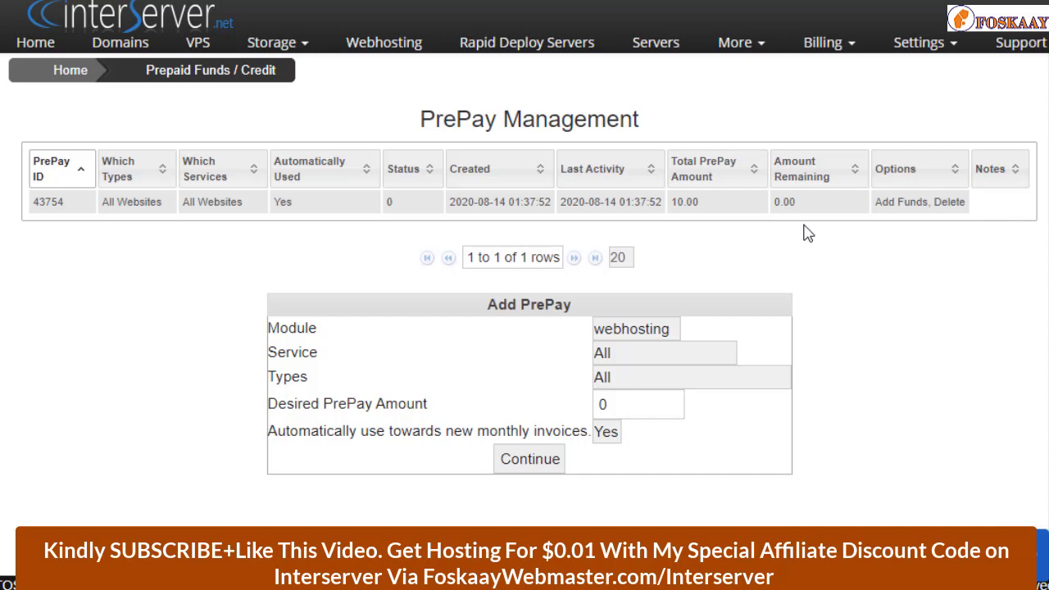
# - Open the View Invoices page in a separate browser tab and look over the listed invoice and its payment details
pyautogui.click(836, 45)
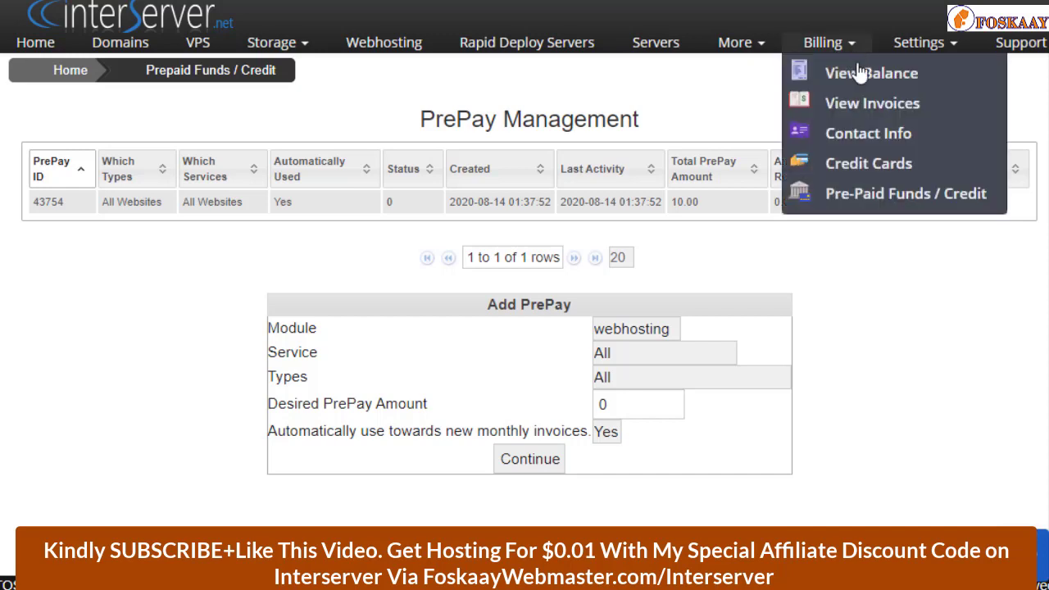
pyautogui.rightClick(859, 110)
pyautogui.click(882, 114)
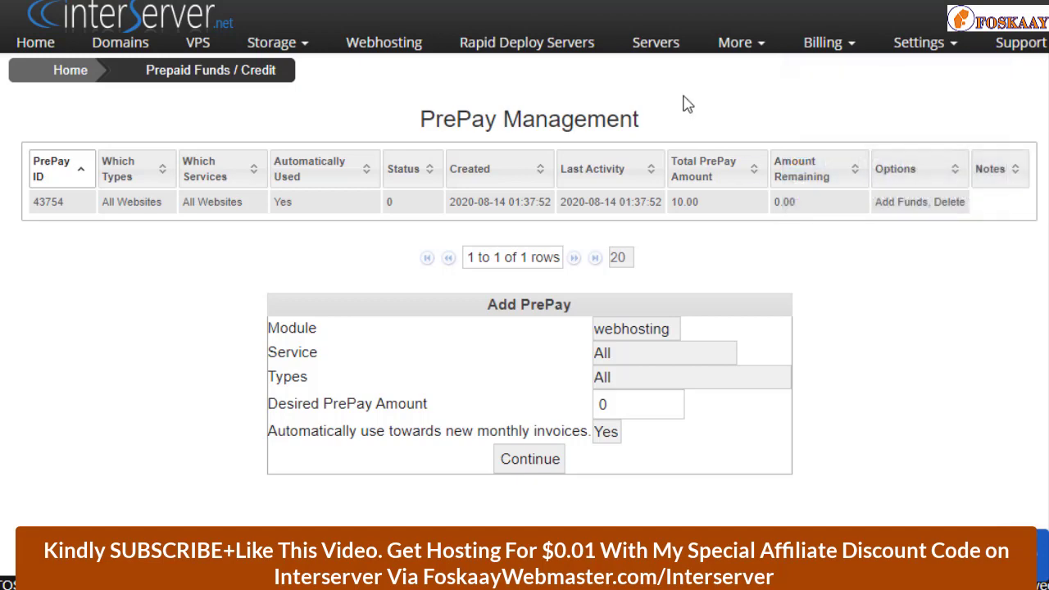
pyautogui.hotkey('ctrl', 'Tab')
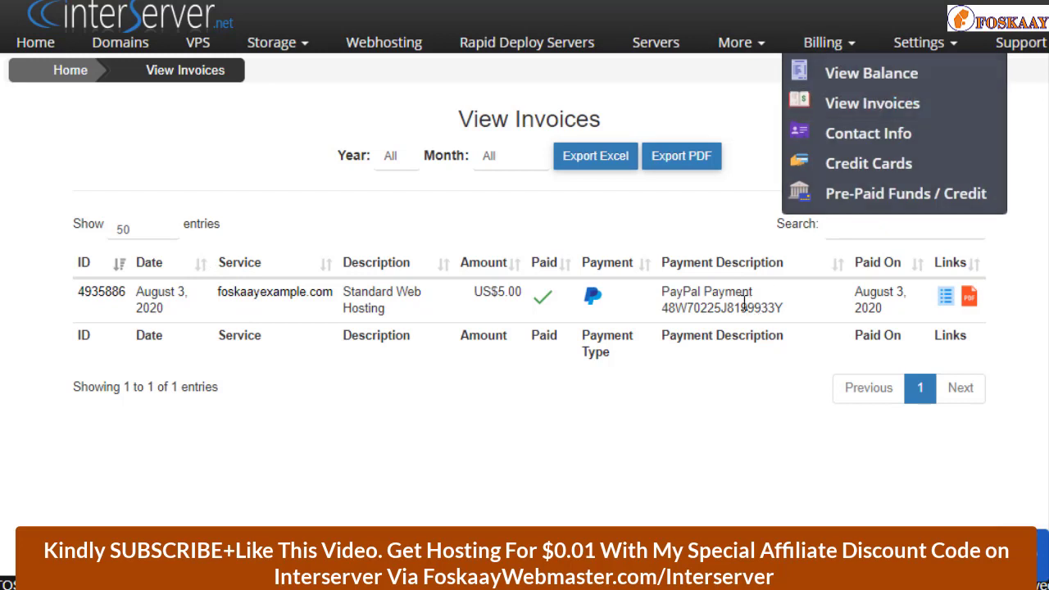
pyautogui.moveTo(831, 161)
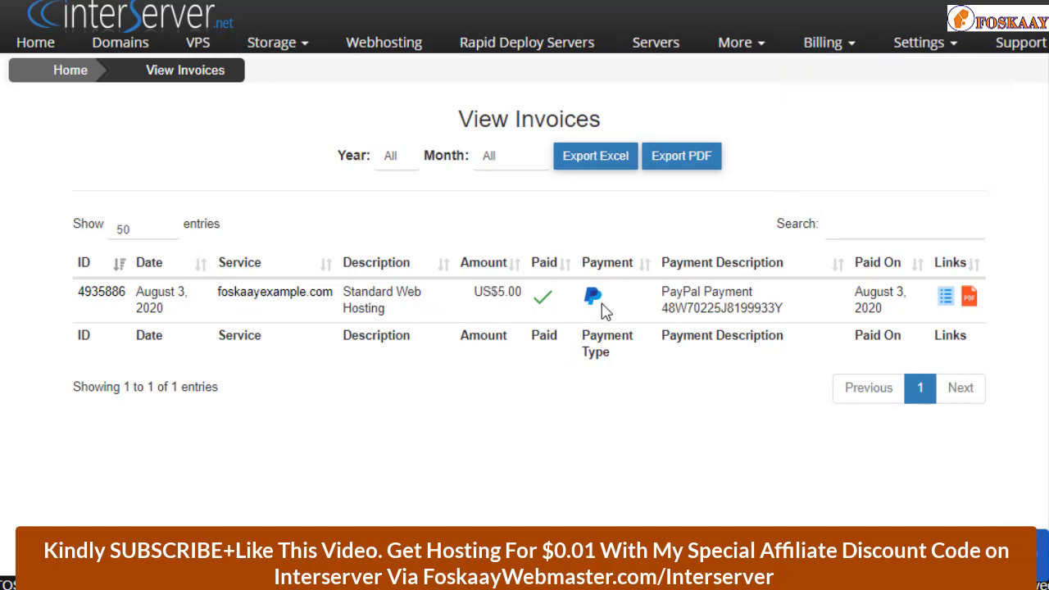
# - Open the View Balance page to check the invoice, prepay and payable totals, and look through the billing and settings options
pyautogui.moveTo(852, 49)
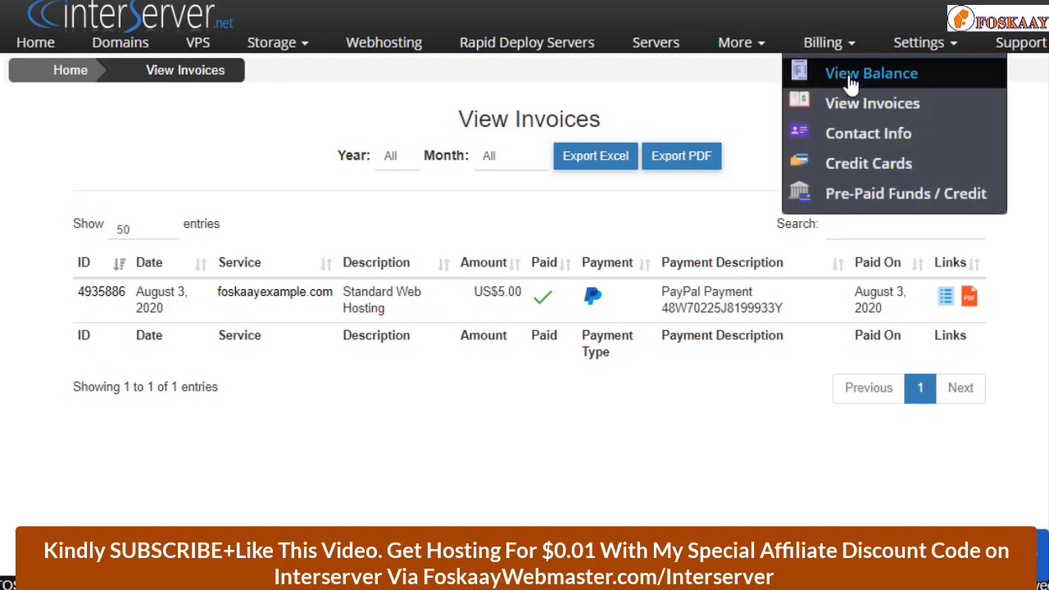
pyautogui.click(850, 78)
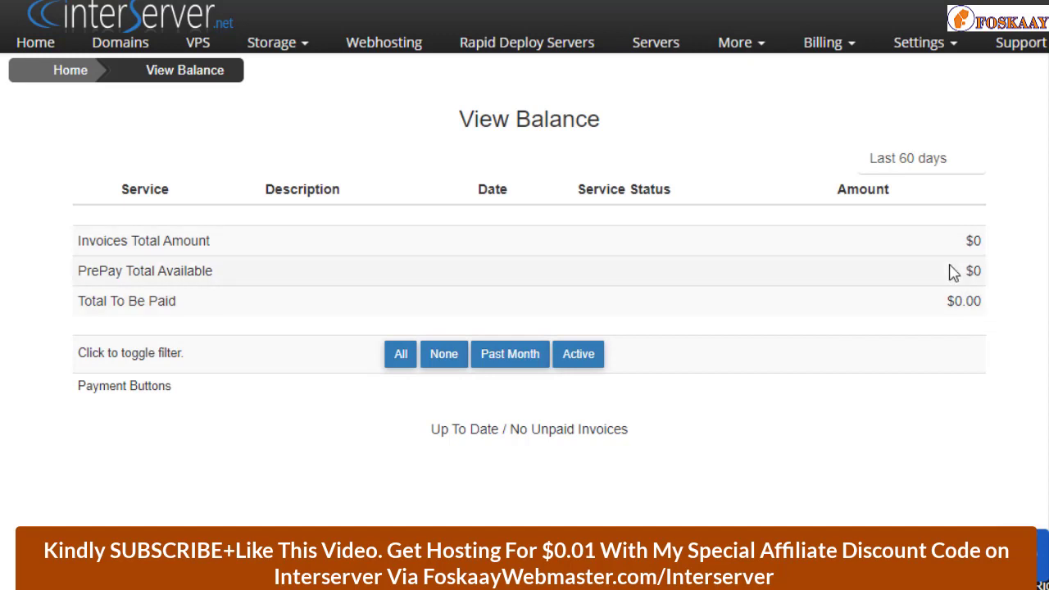
pyautogui.click(856, 52)
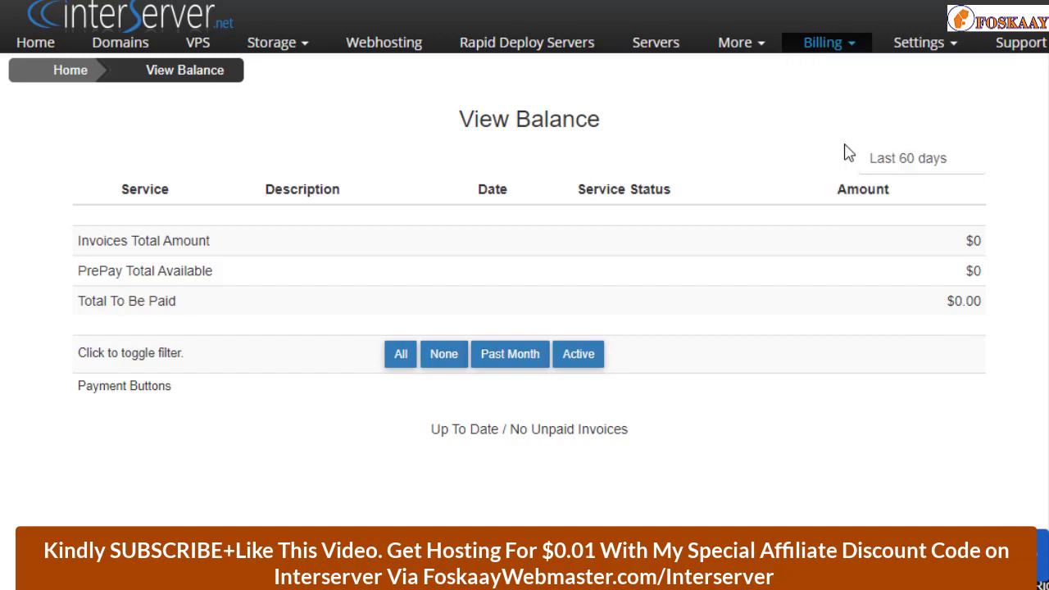
pyautogui.moveTo(847, 58)
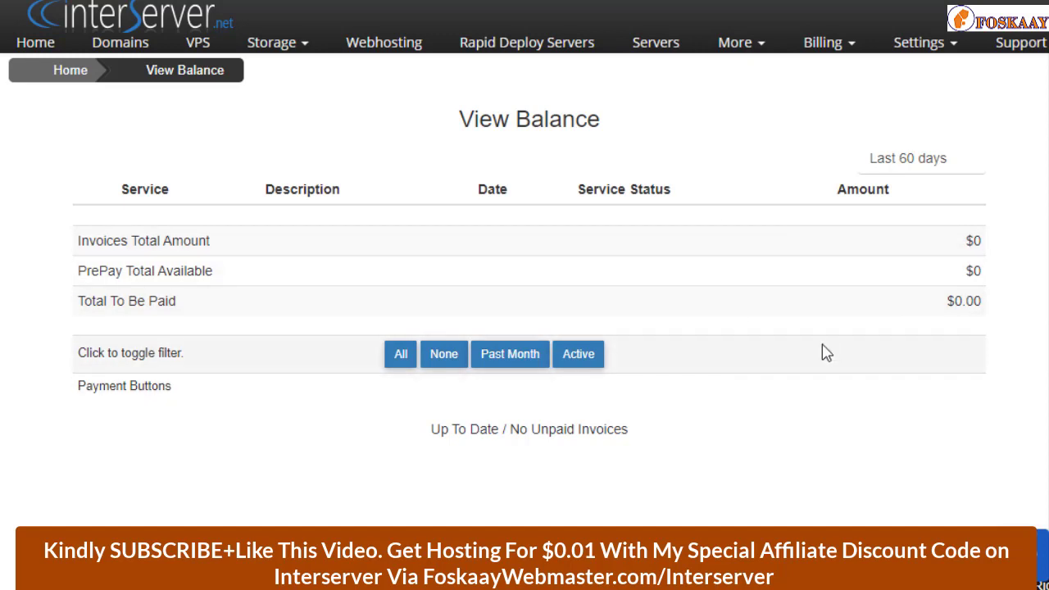
pyautogui.click(847, 51)
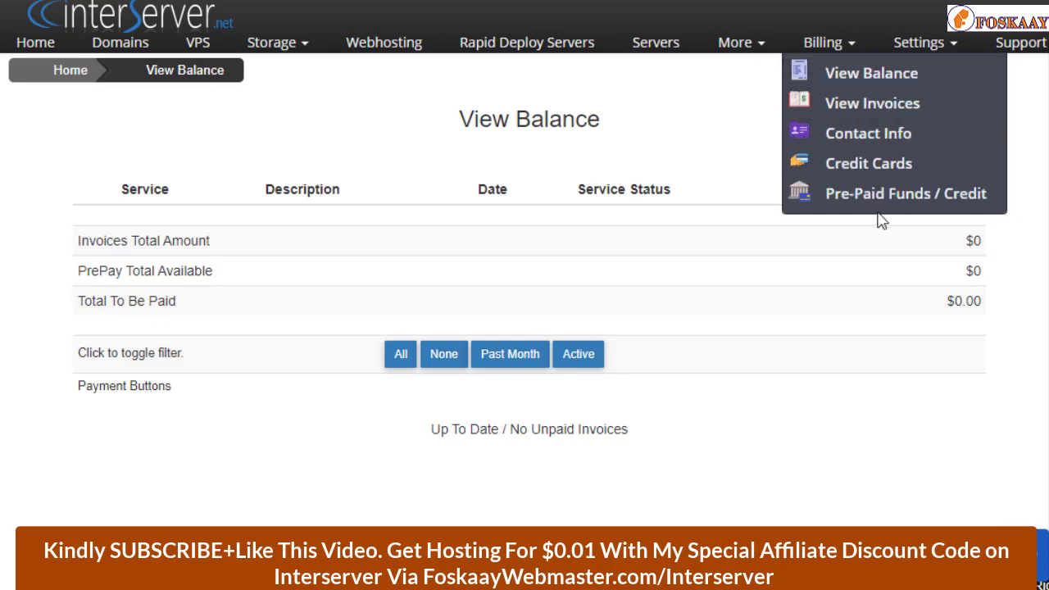
pyautogui.click(930, 48)
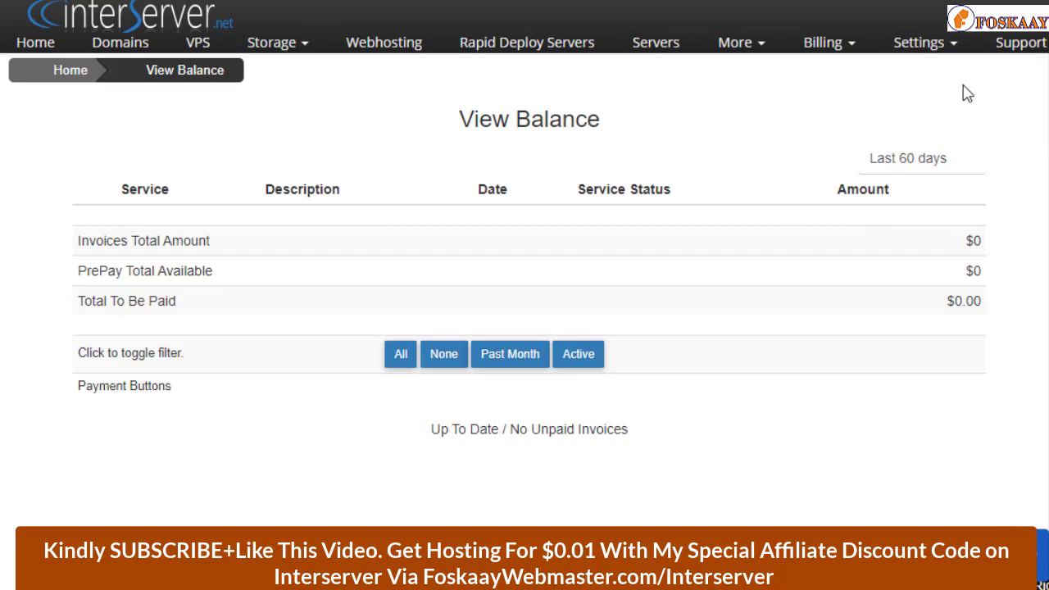
# - Open the support tickets page and examine the Open New Ticket form from the product link down to the file upload
pyautogui.click(1014, 49)
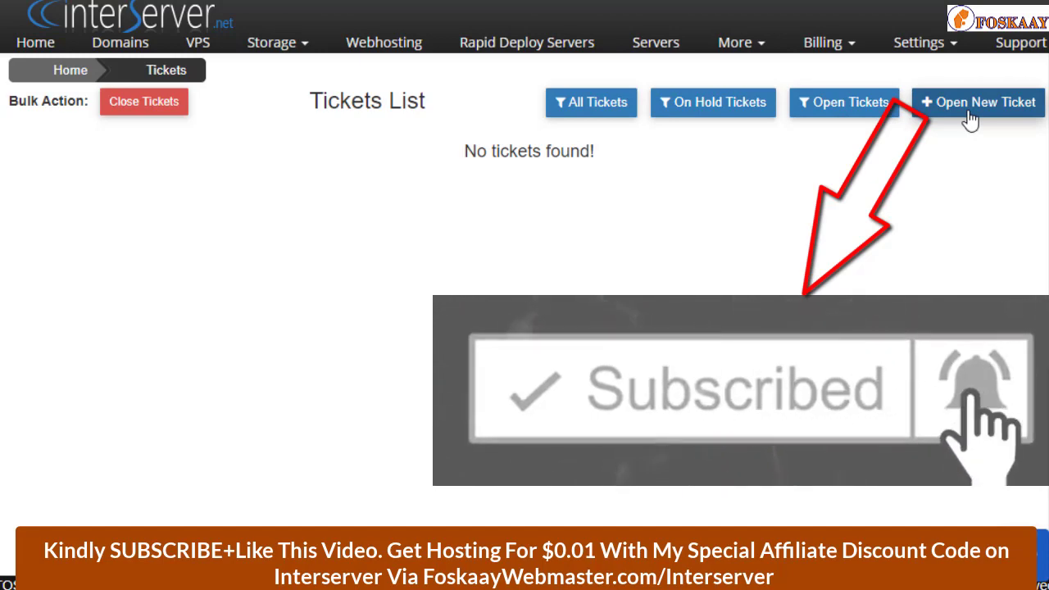
pyautogui.click(970, 117)
pyautogui.scroll(-2, 524, 314)
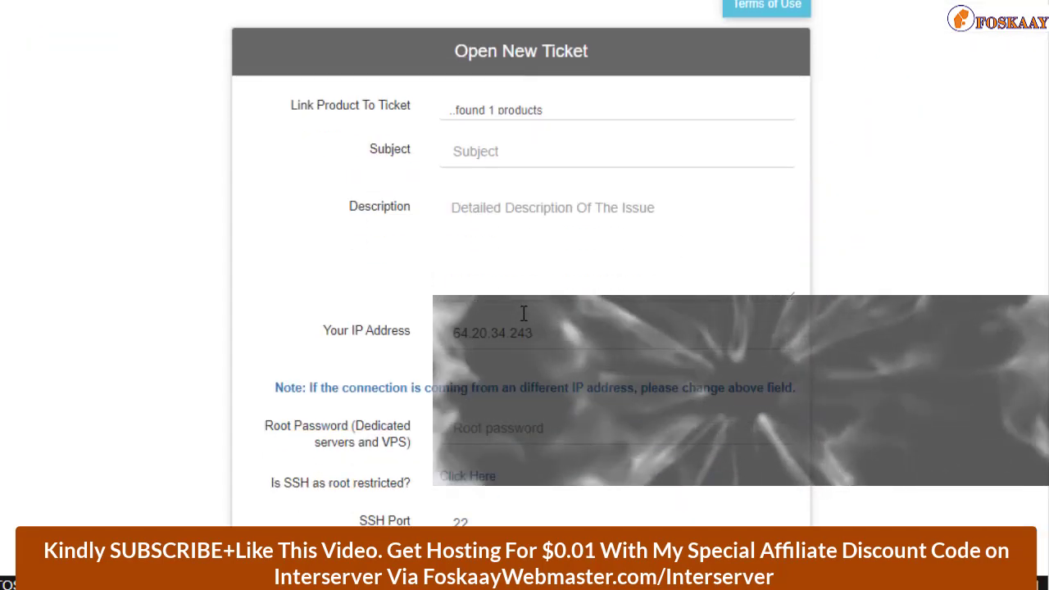
pyautogui.scroll(-3, 540, 419)
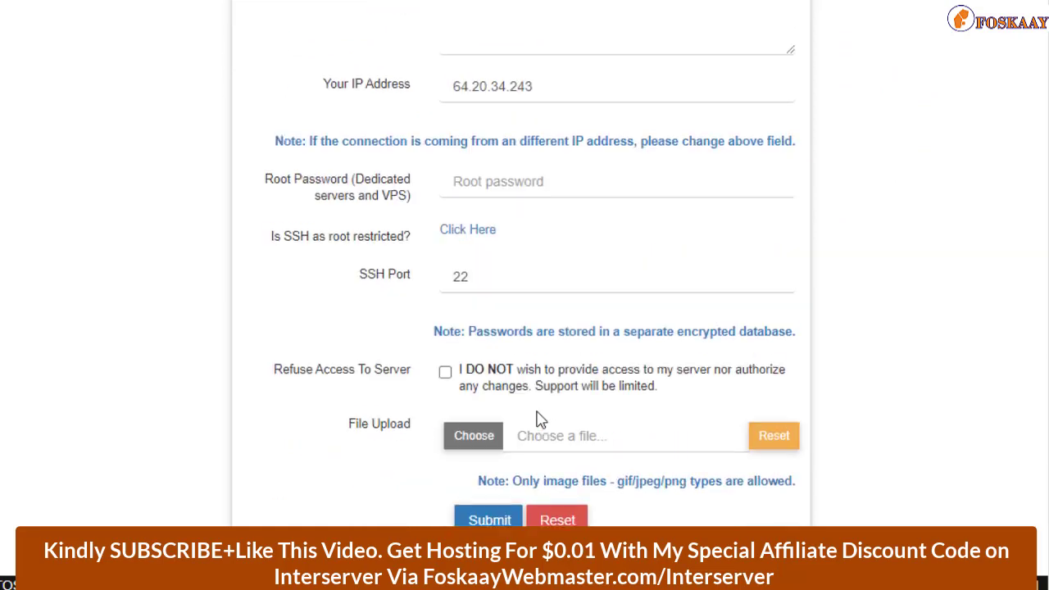
pyautogui.scroll(5, 796, 272)
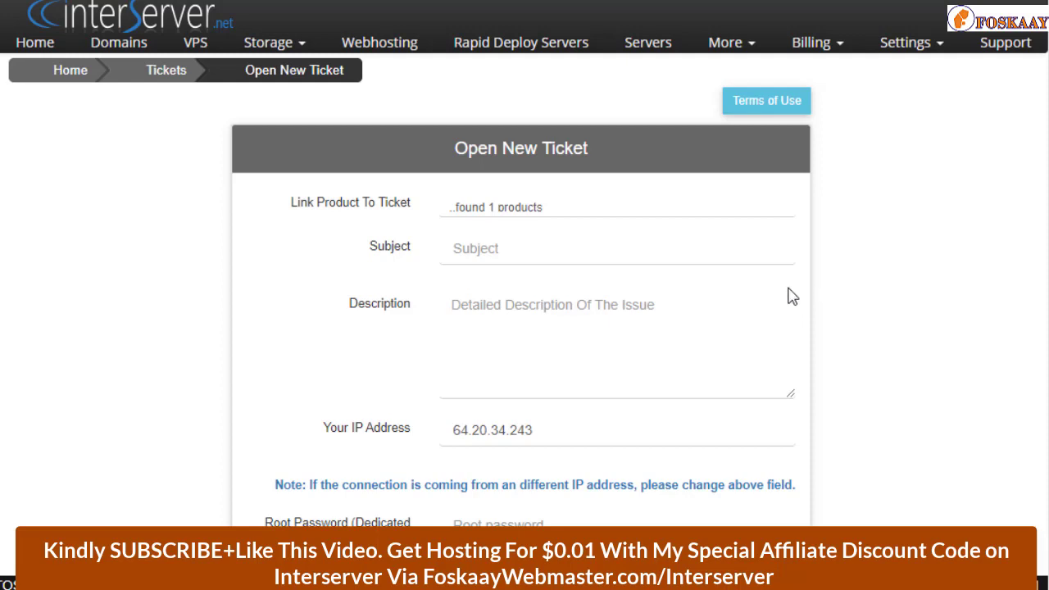
pyautogui.scroll(-4, 783, 299)
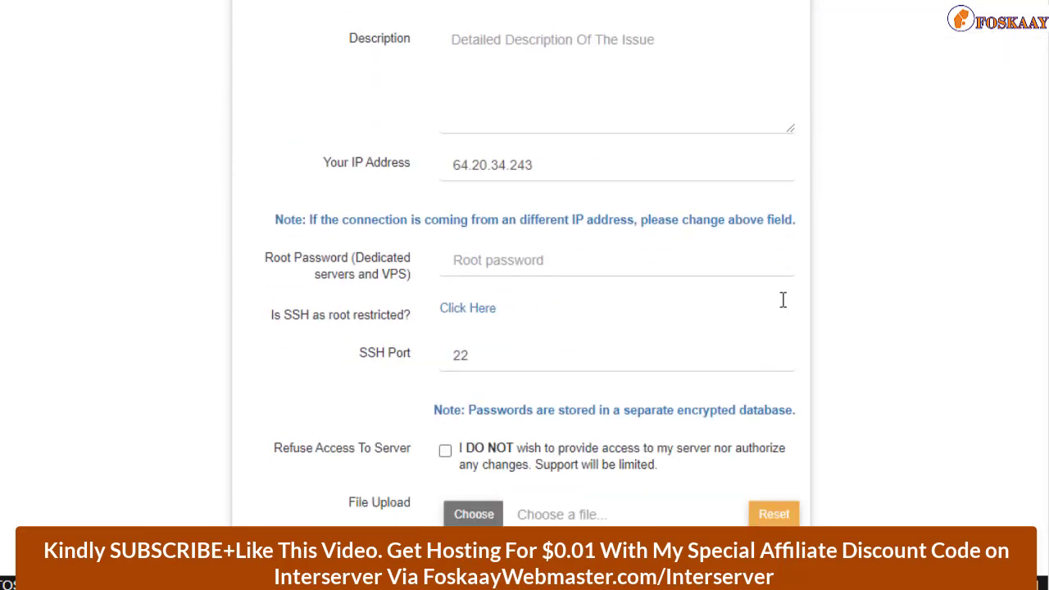
pyautogui.scroll(4, 784, 306)
pyautogui.scroll(1, 782, 309)
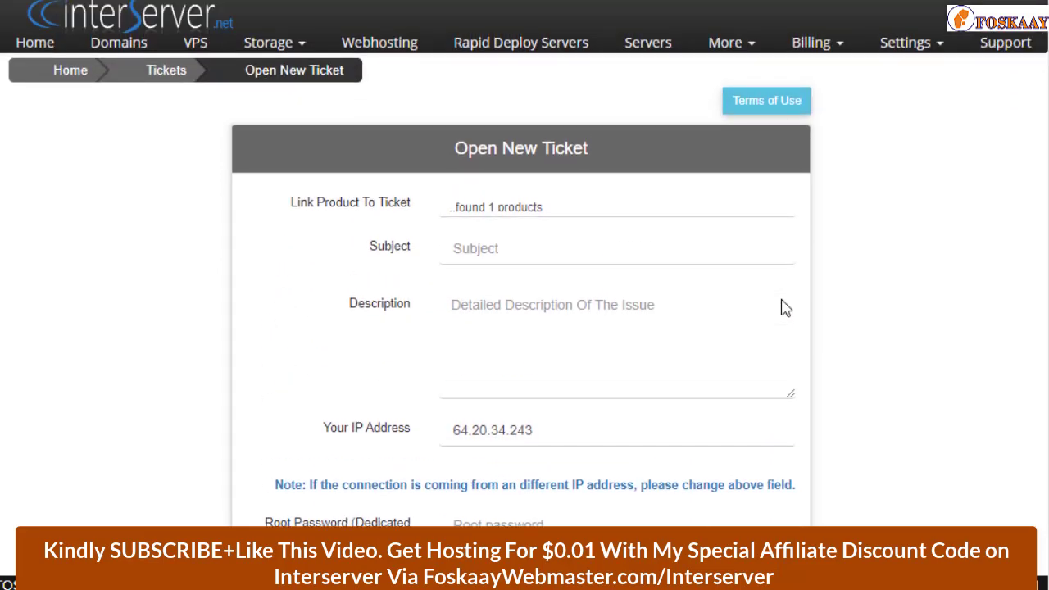
pyautogui.scroll(-5, 784, 304)
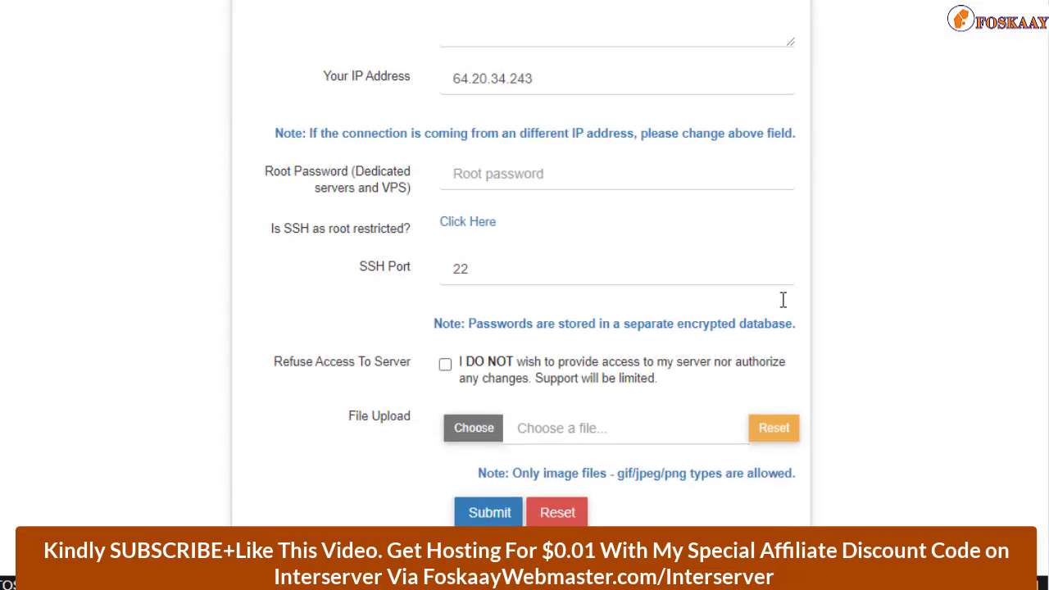
pyautogui.scroll(5, 754, 271)
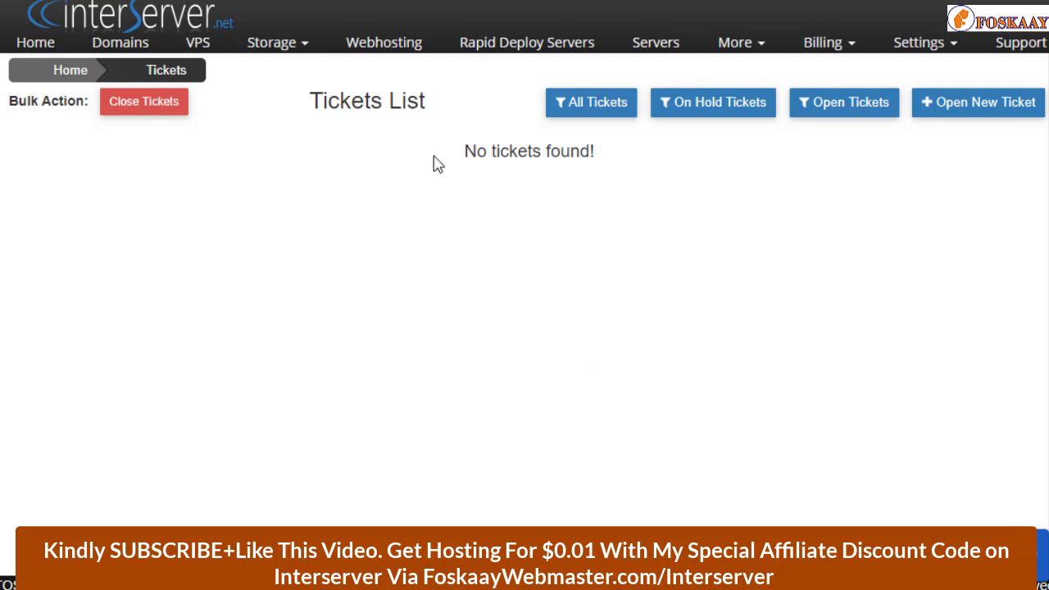
# - Check the Tickets List for existing support tickets and highlight its status message
pyautogui.moveTo(440, 148); pyautogui.dragTo(616, 206)
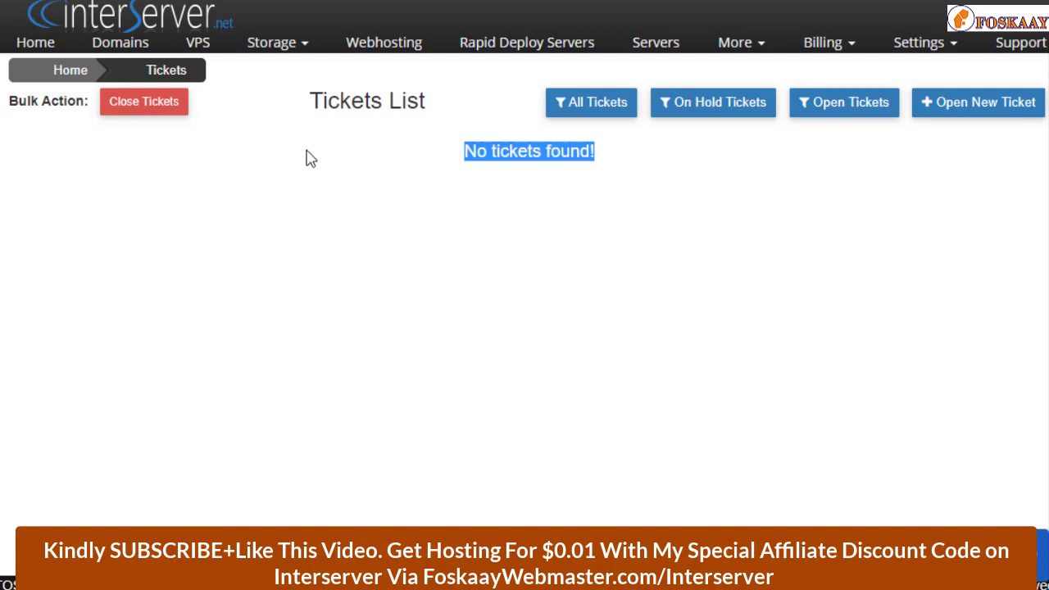
pyautogui.click(353, 160)
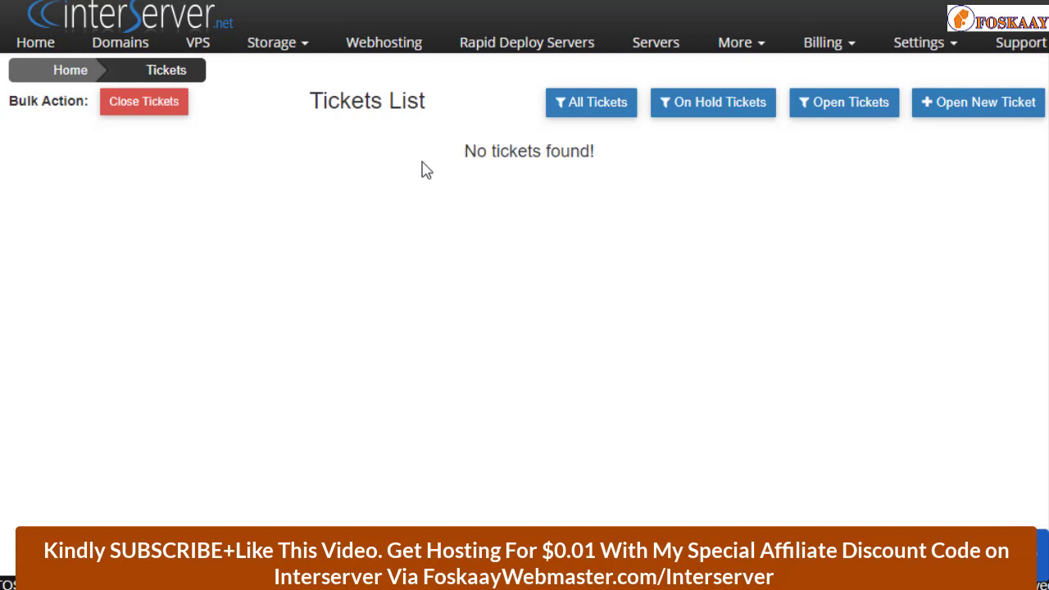
pyautogui.moveTo(464, 144); pyautogui.dragTo(618, 166)
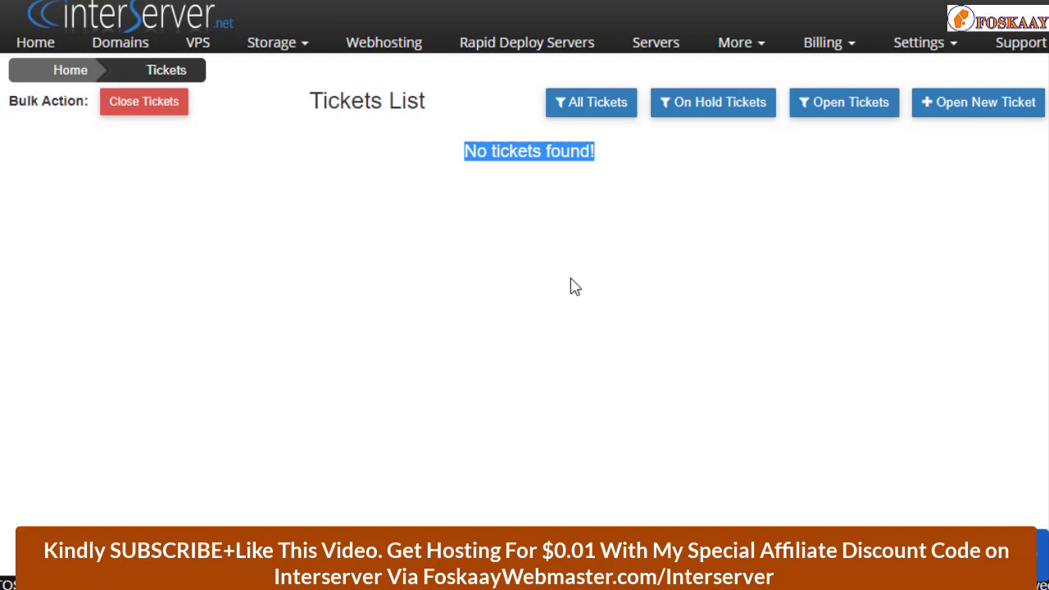
pyautogui.click(736, 42)
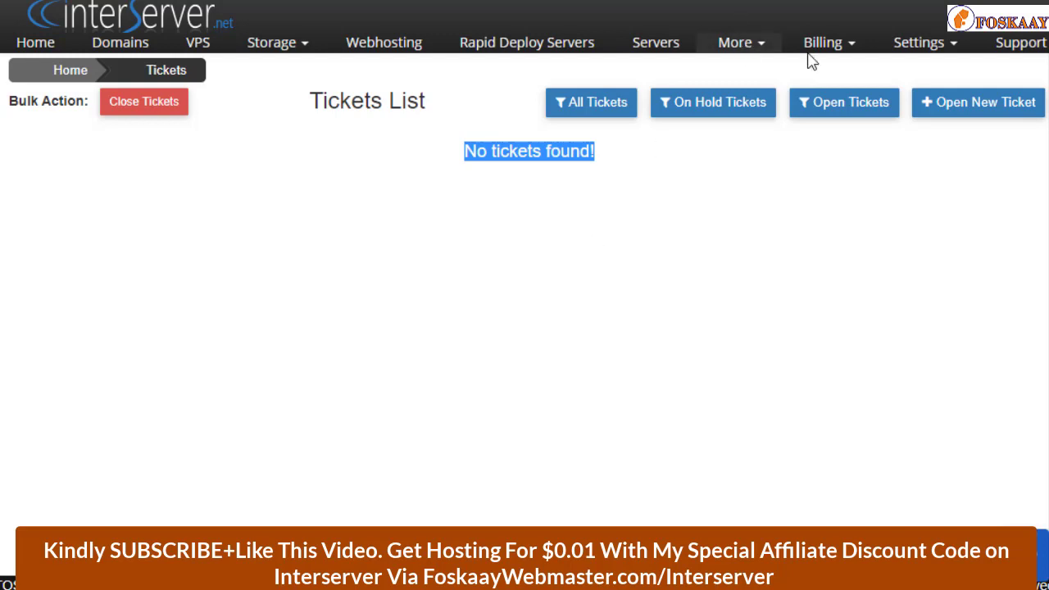
pyautogui.click(1006, 59)
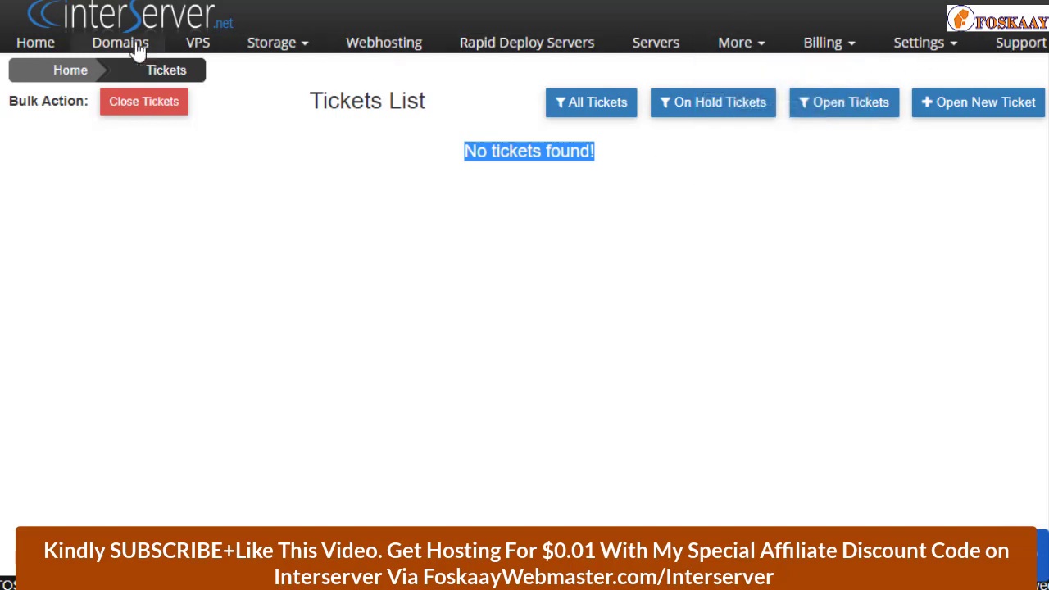
pyautogui.click(317, 283)
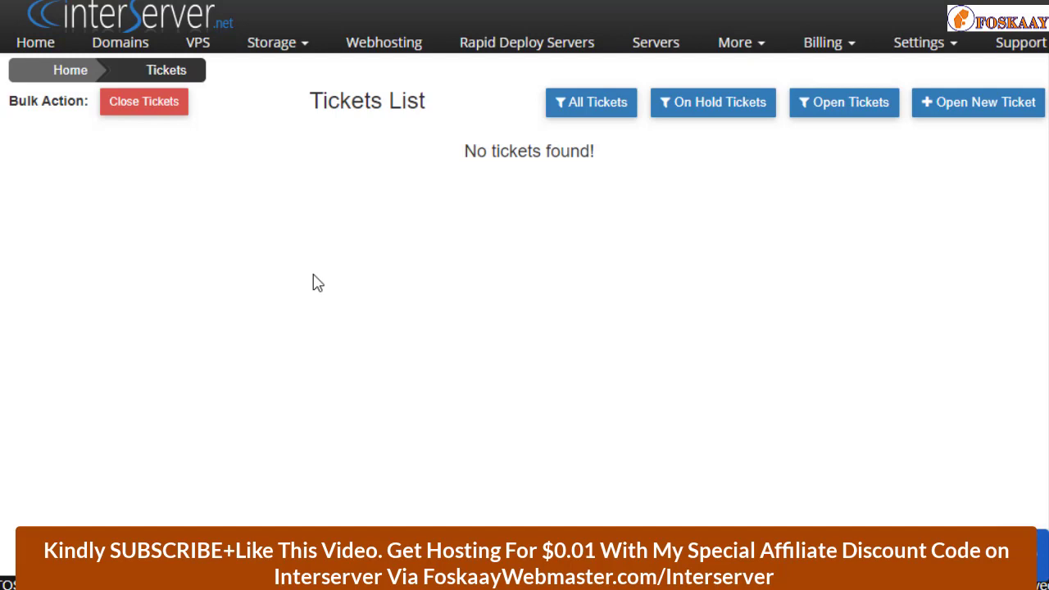
pyautogui.click(821, 44)
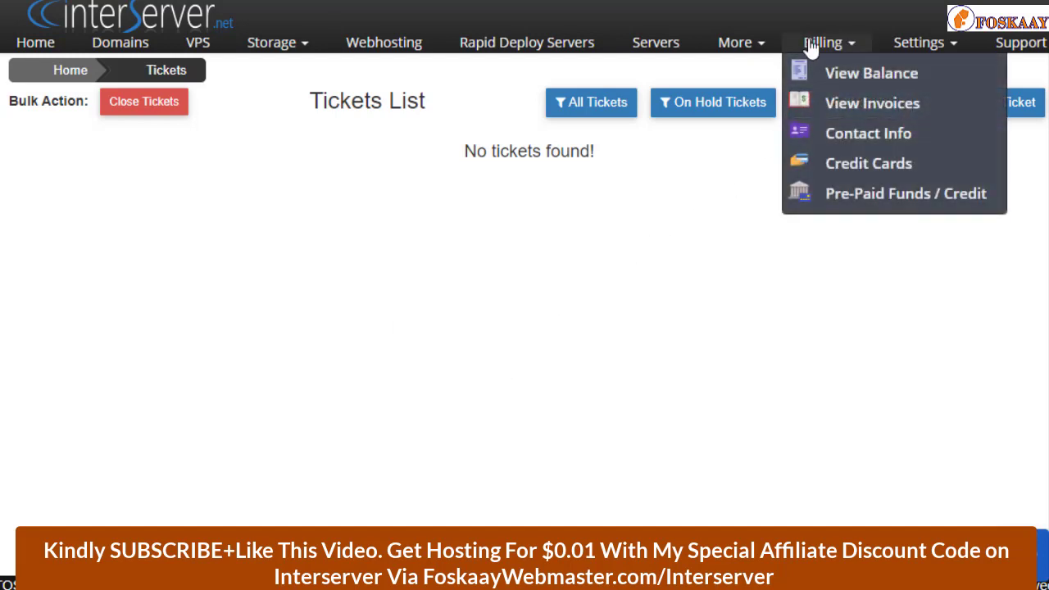
pyautogui.moveTo(826, 58)
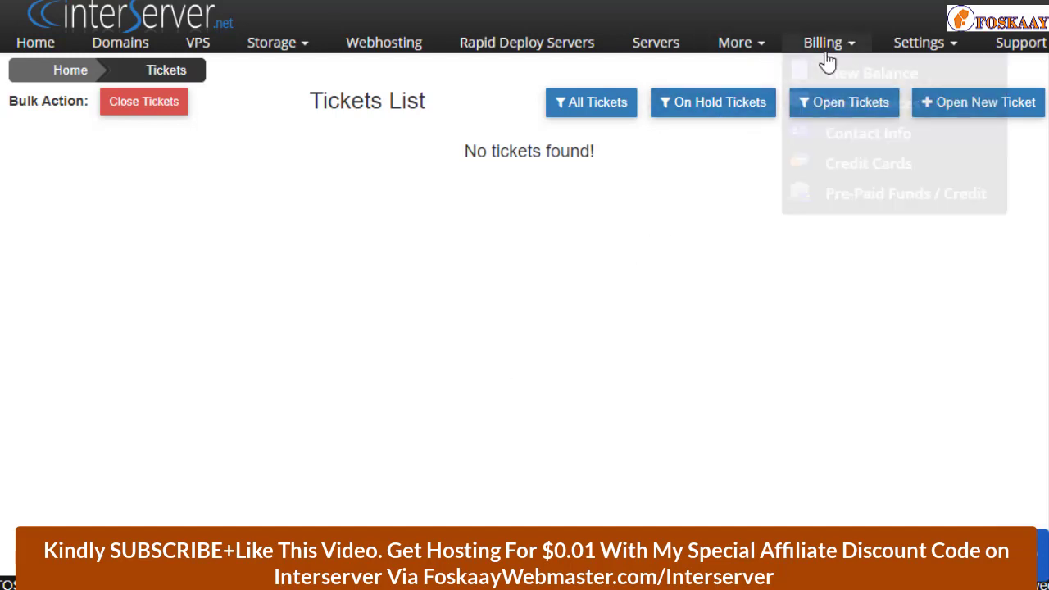
pyautogui.moveTo(758, 52)
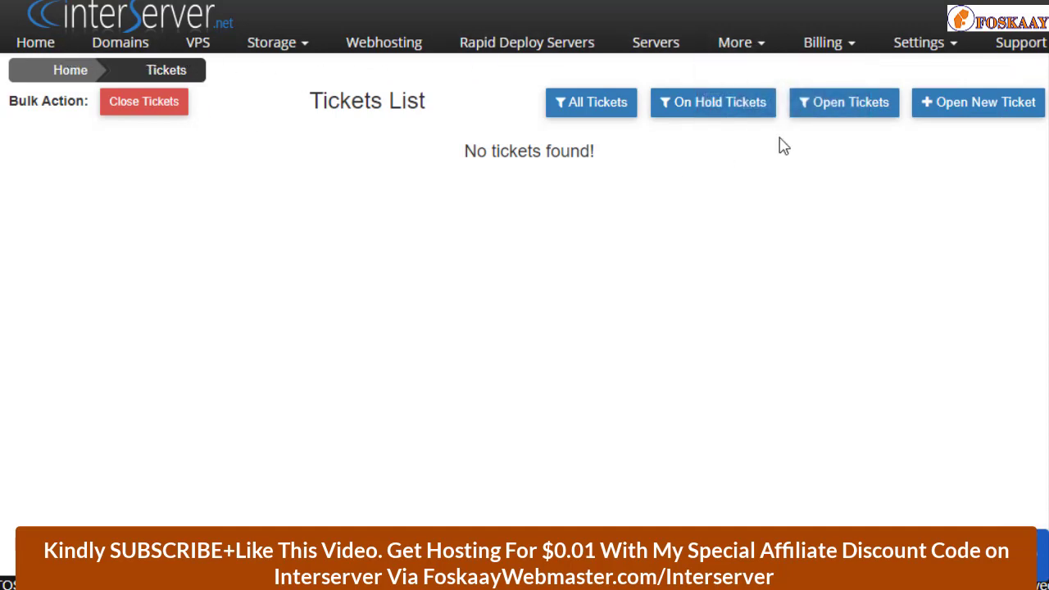
pyautogui.moveTo(959, 47)
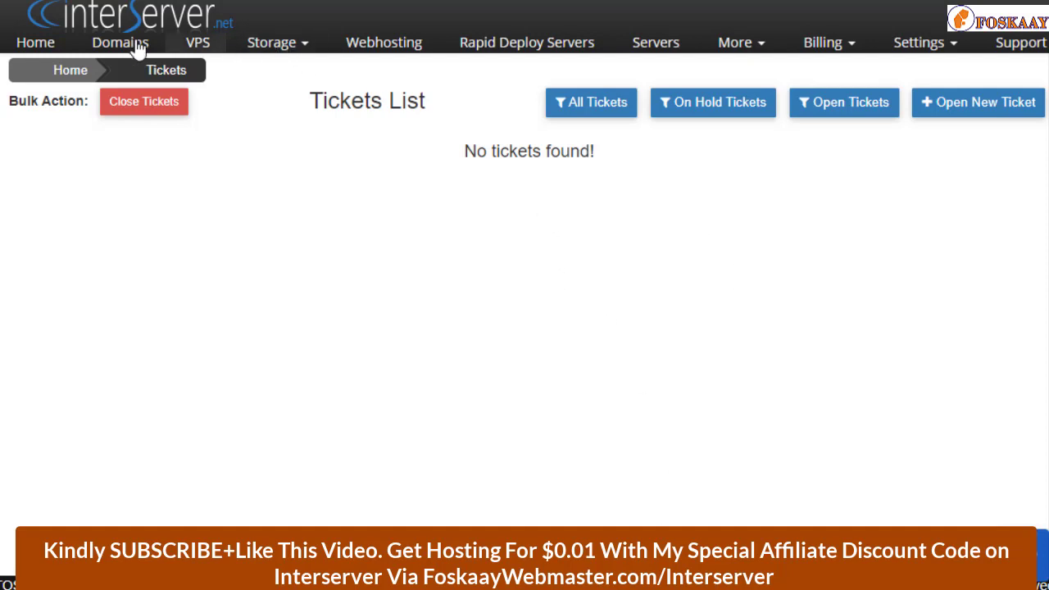
# - Return to the account home page and open the list of active web hosting accounts
pyautogui.click(34, 46)
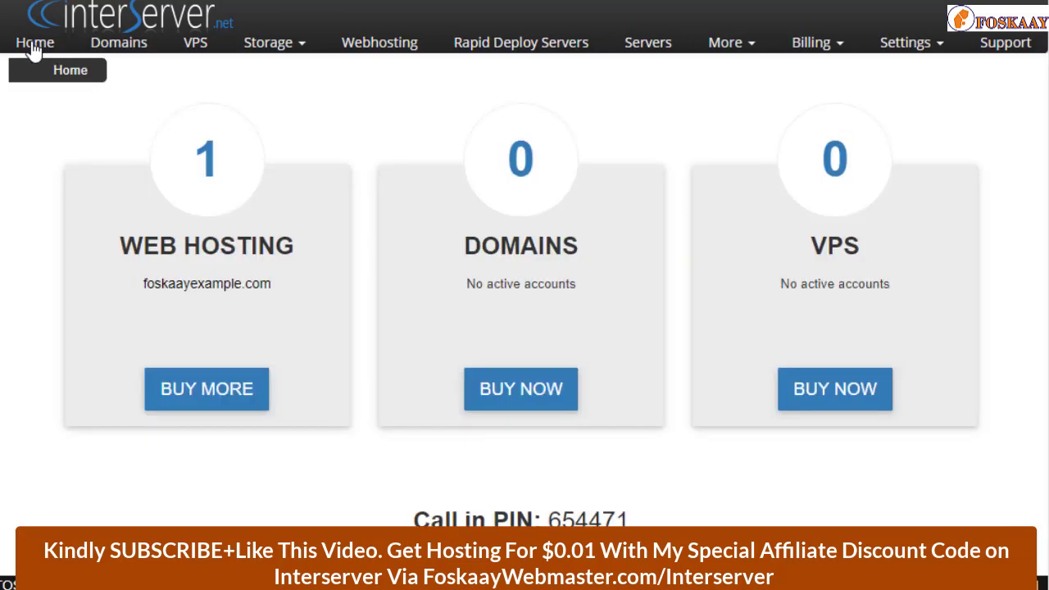
pyautogui.click(211, 176)
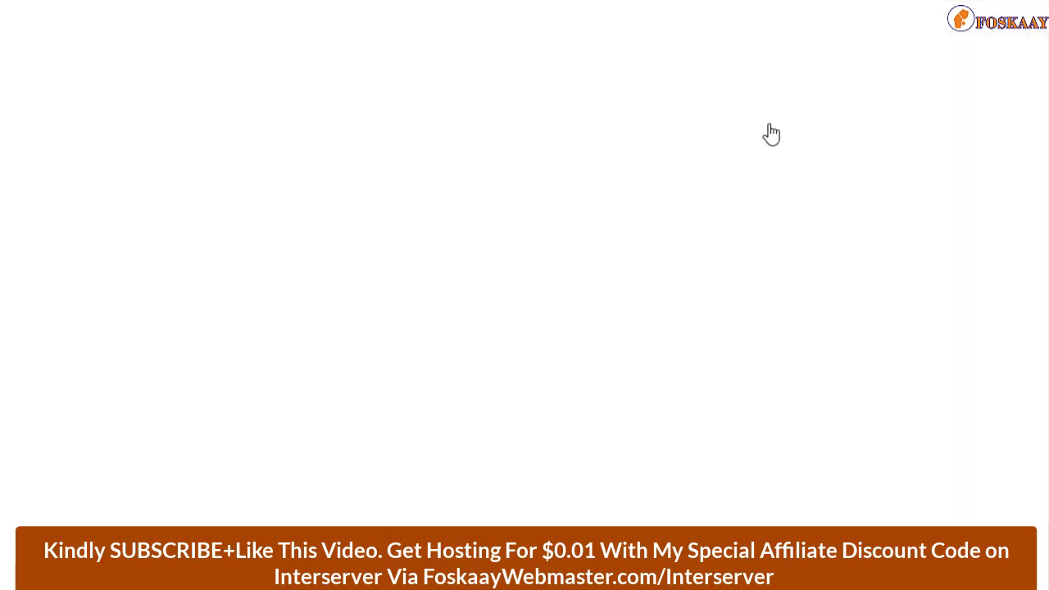